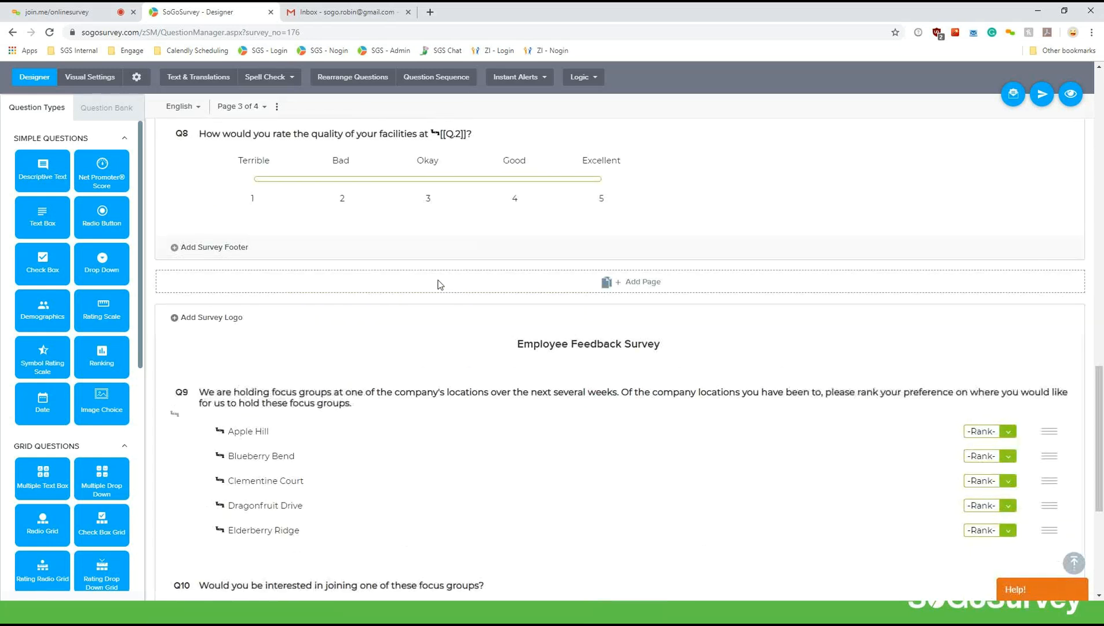
- Open a preview of the Employee Feedback Survey and go to page 3
mouse_move(458, 140)
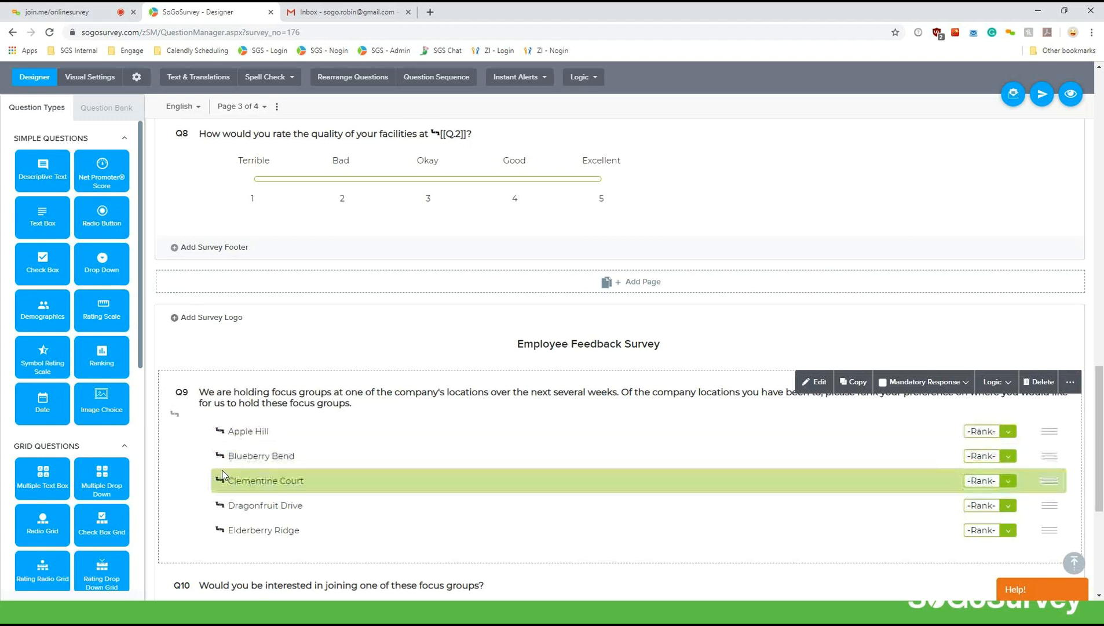
scroll(232, 352, up, 2)
scroll(231, 352, up, 2)
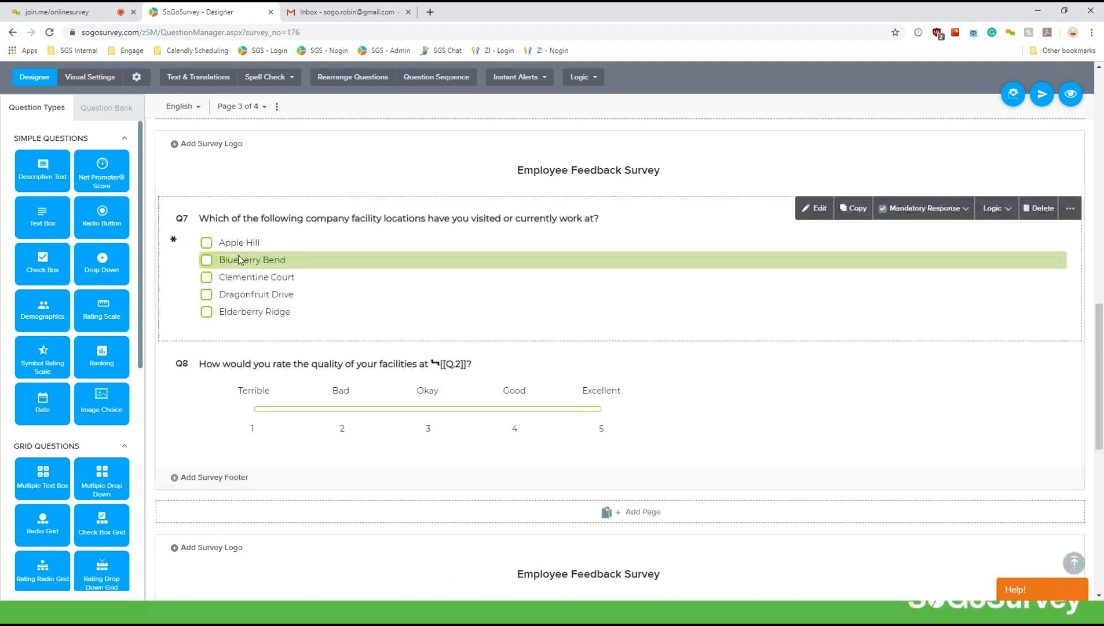
scroll(252, 470, down, 4)
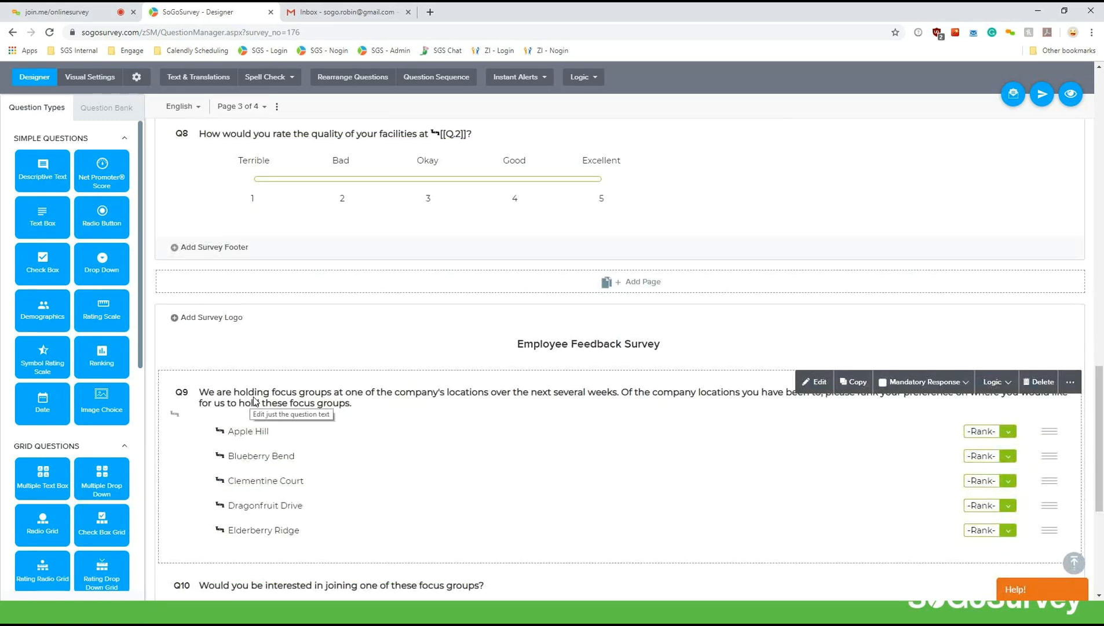
scroll(563, 347, up, 1)
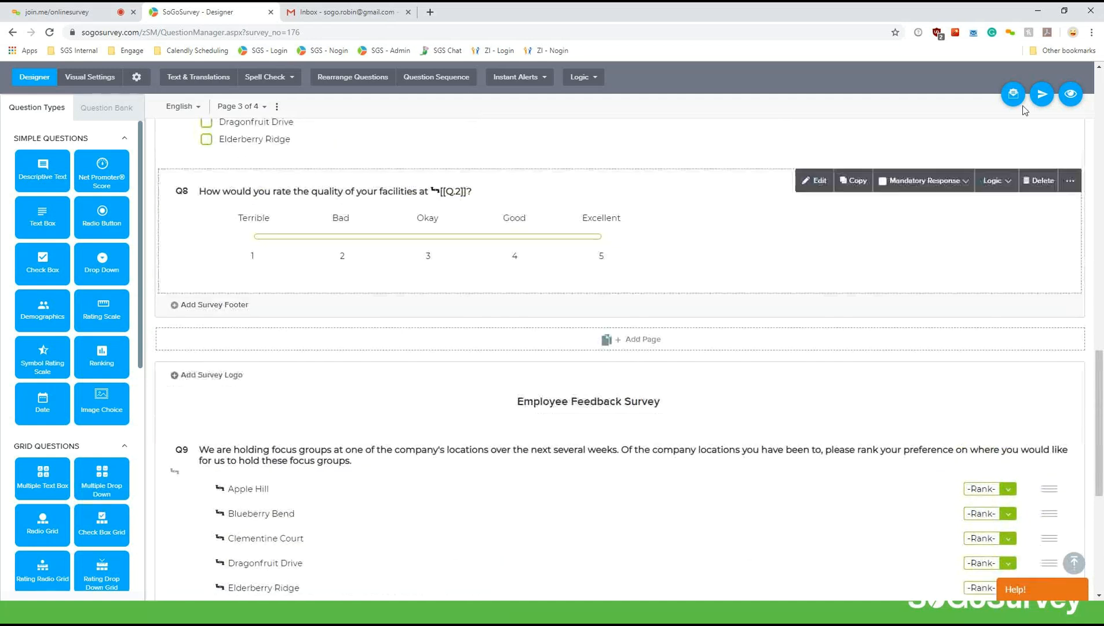
click(1070, 97)
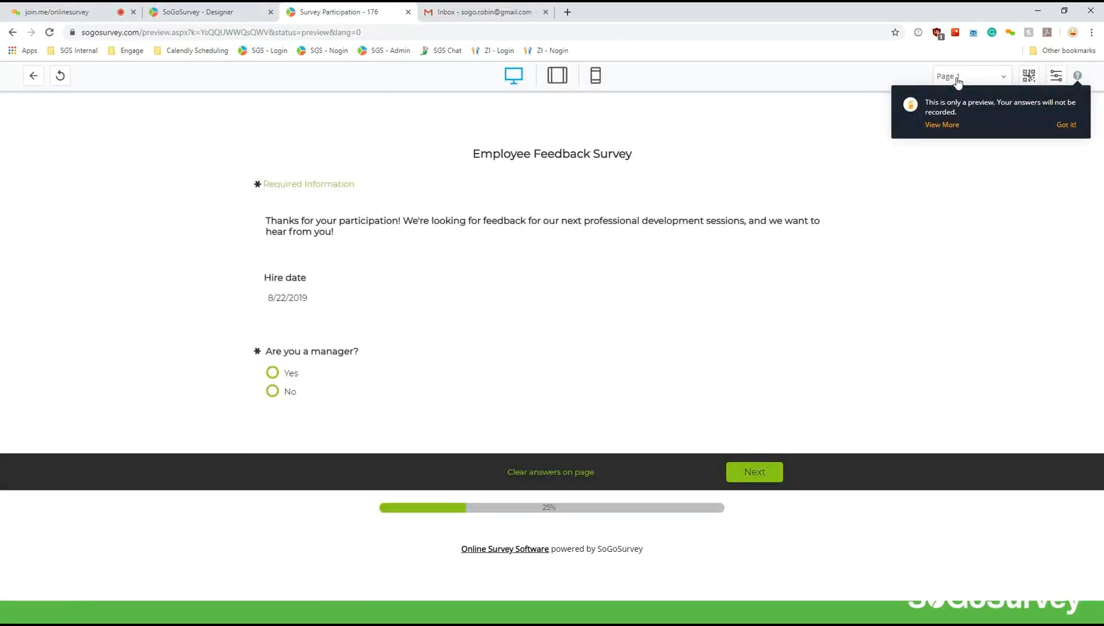
click(957, 81)
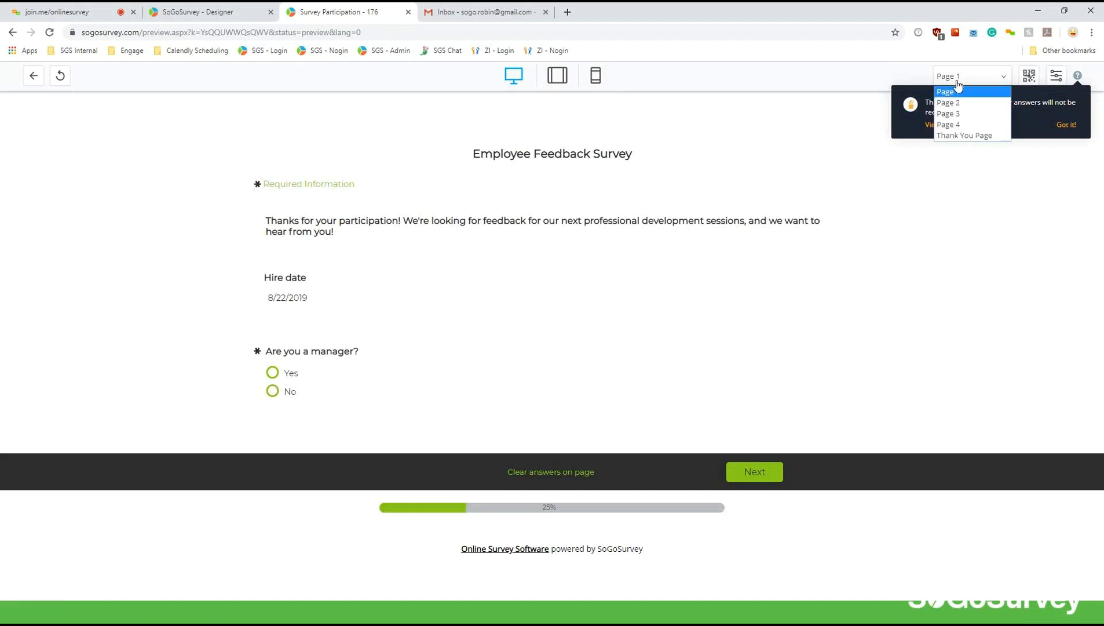
click(957, 114)
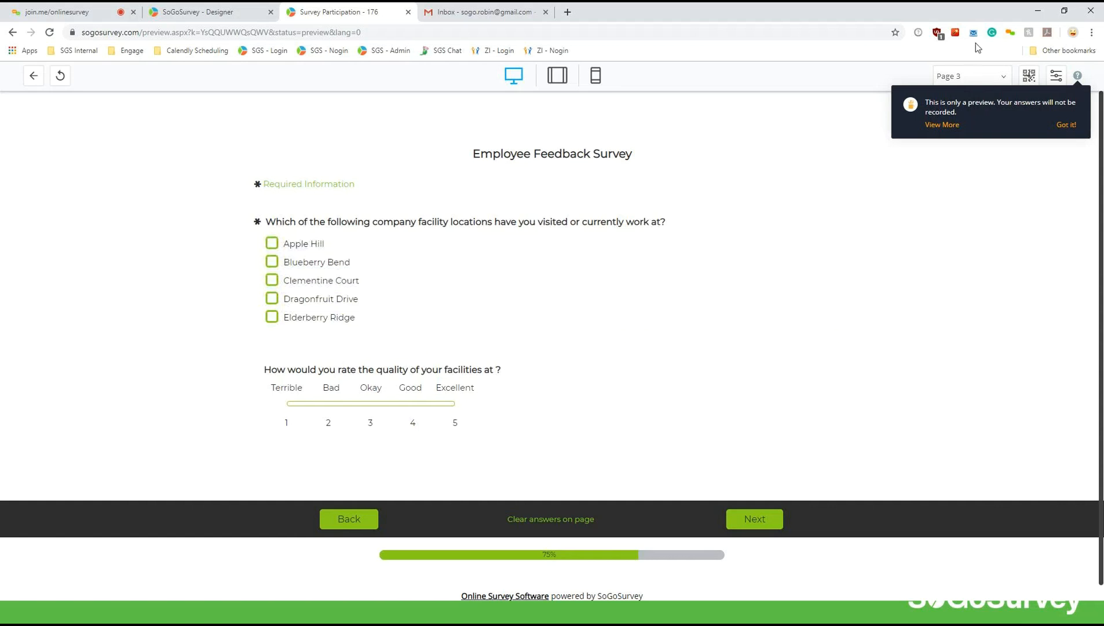
click(963, 78)
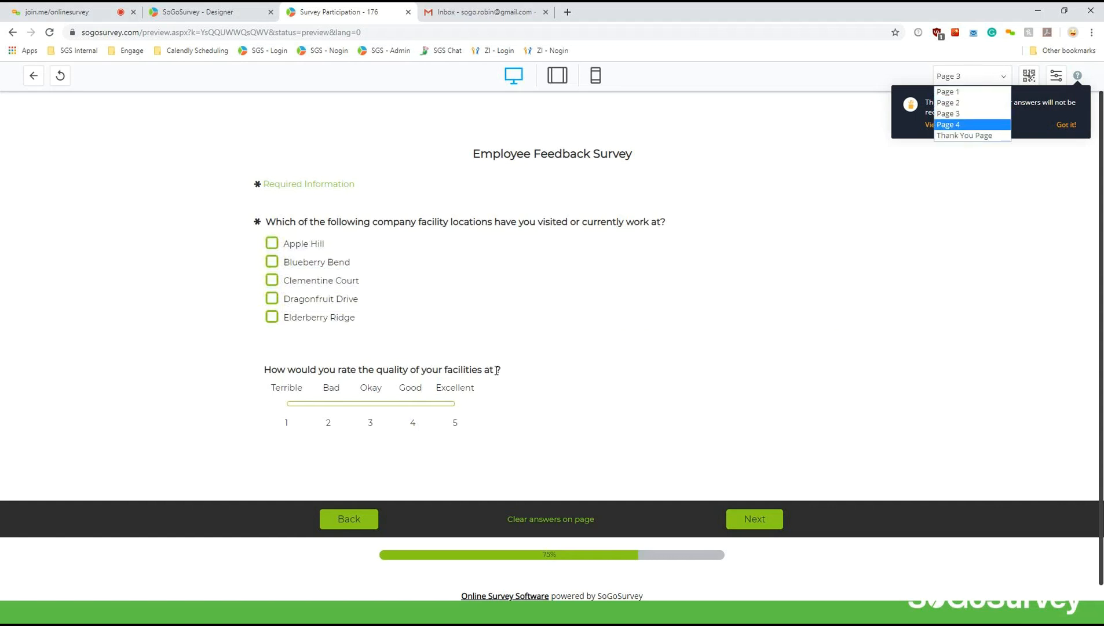
click(231, 344)
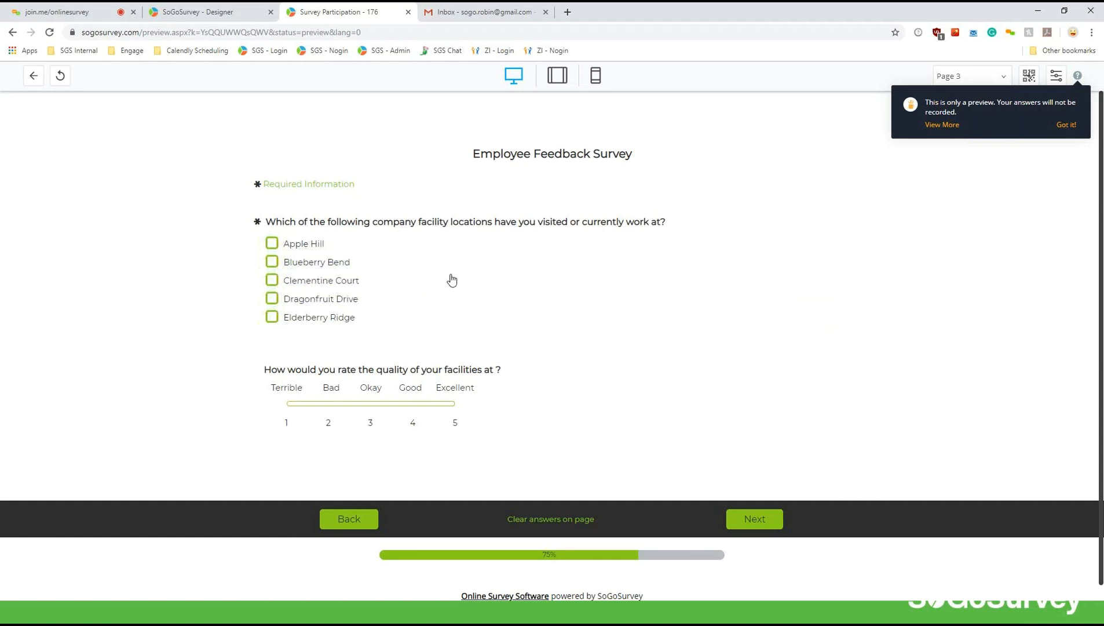
- Select Dragonfruit Drive, Blueberry Bend and Apple Hill as visited locations, rate facility quality 4 (Good), and continue to page 4
click(271, 300)
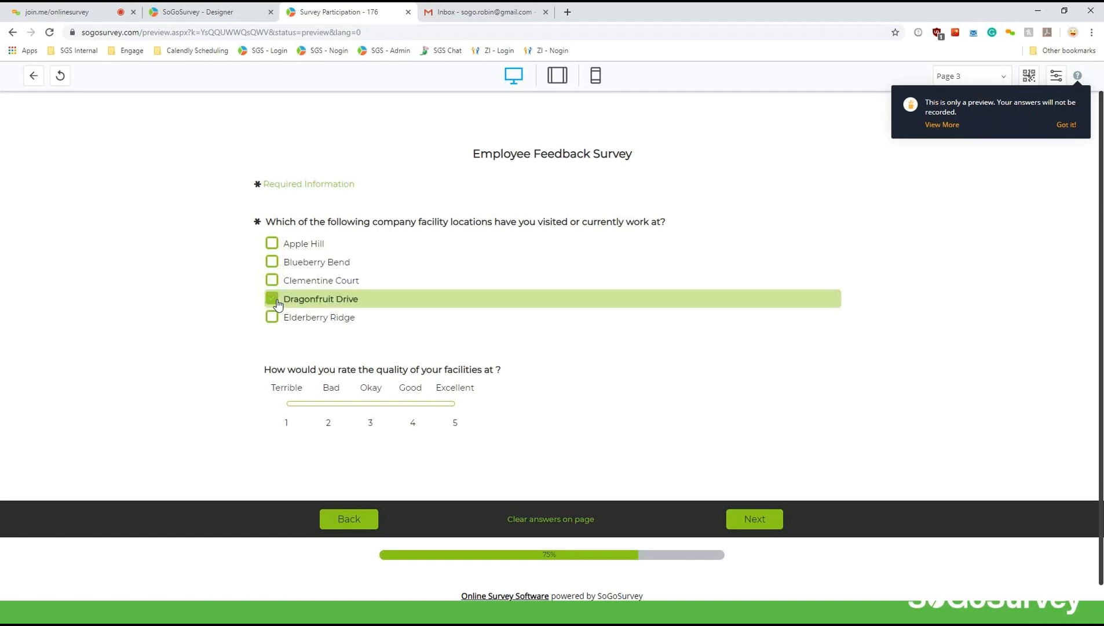
click(272, 262)
click(272, 244)
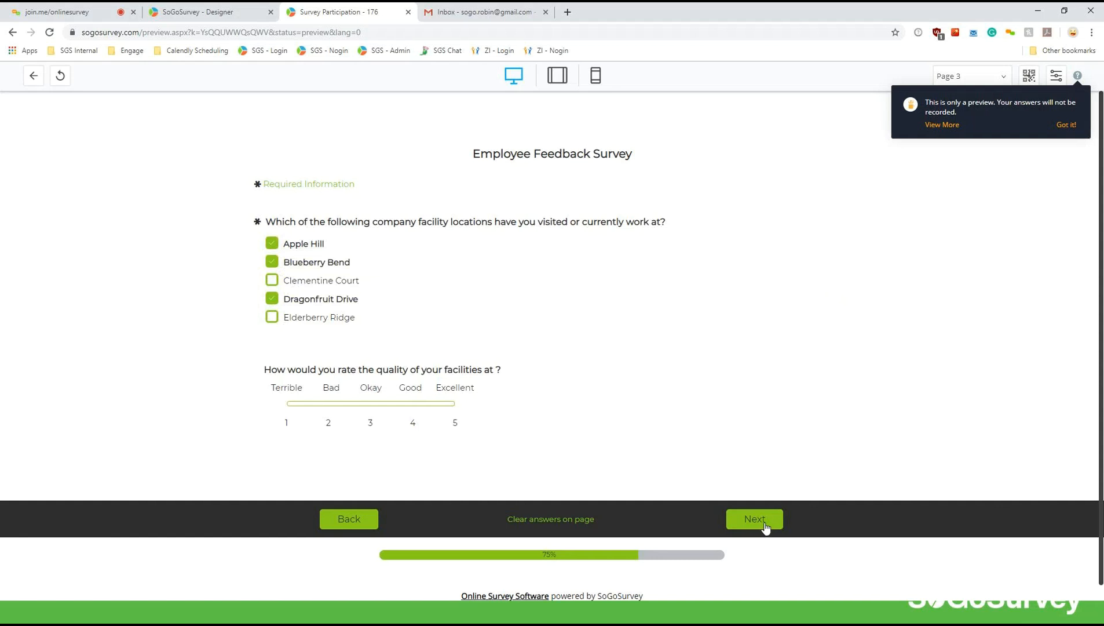
click(411, 405)
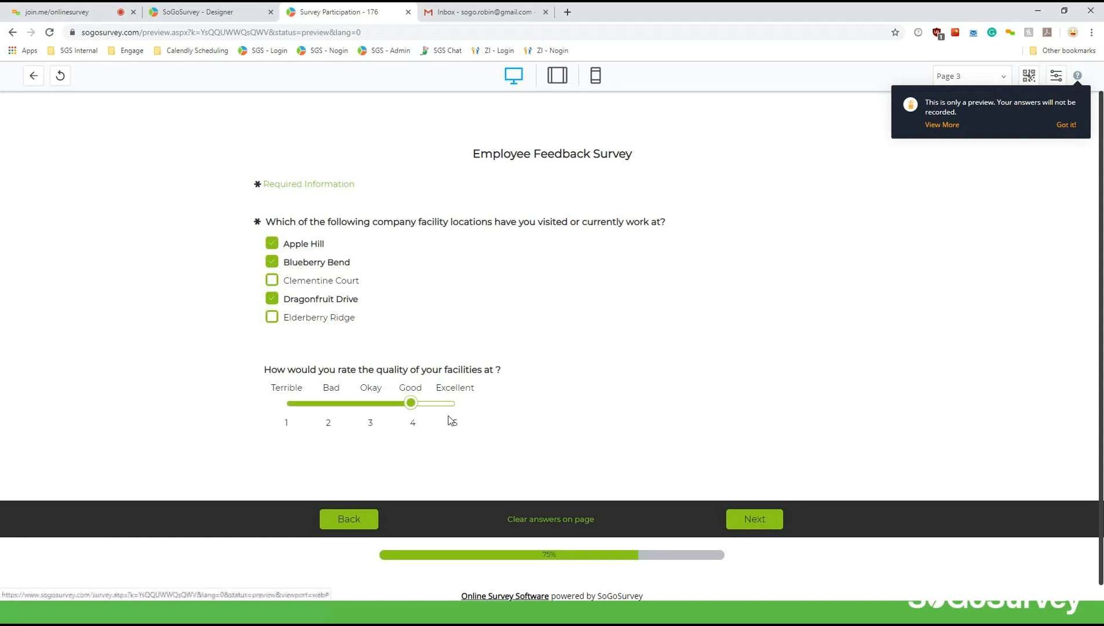
click(761, 524)
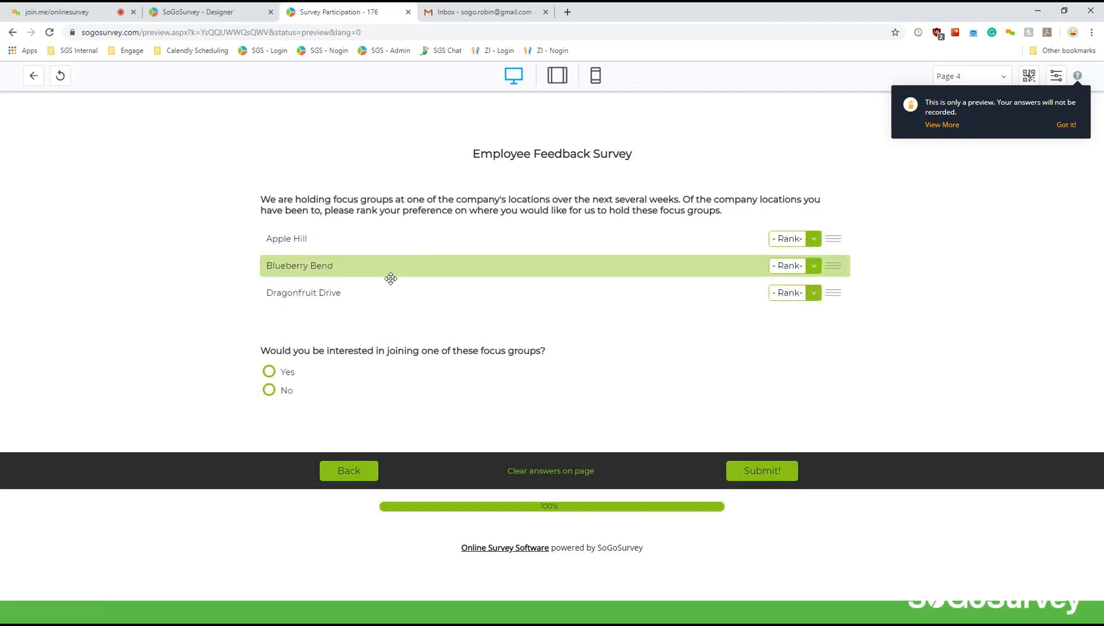
- Rank Dragonfruit Drive 1, Blueberry Bend 2 and Apple Hill 3, and submit the test response before closing the preview
drag(400, 274, 404, 322)
click(362, 389)
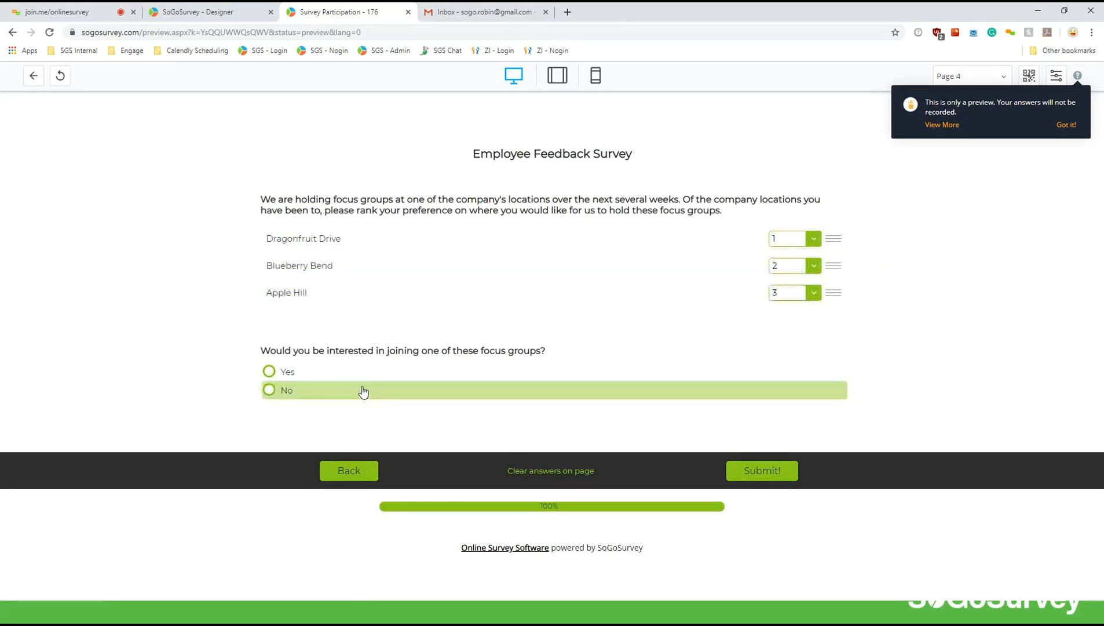
click(757, 480)
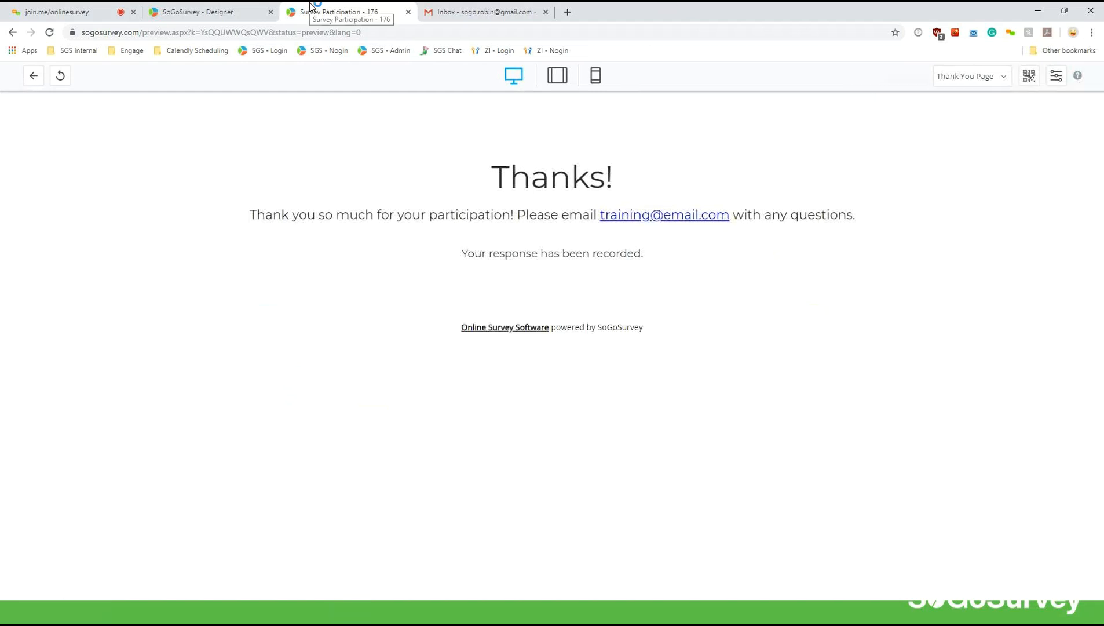
click(408, 11)
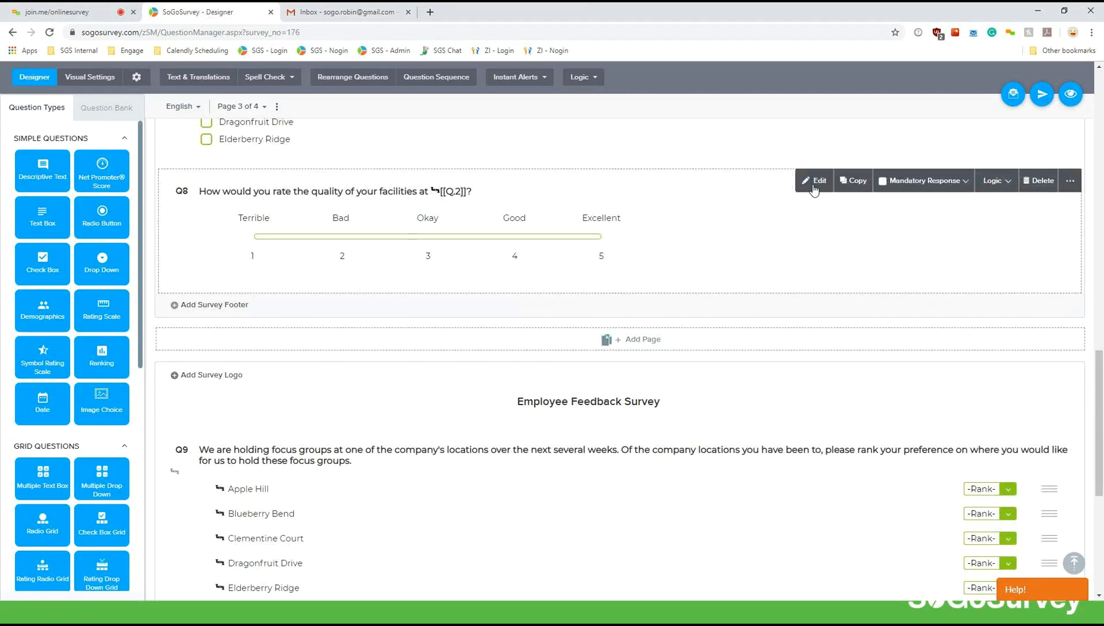
- Pipe the answer of Q.5 "Which department do you manage?" into Question 8's text after "How would you rate"
click(813, 186)
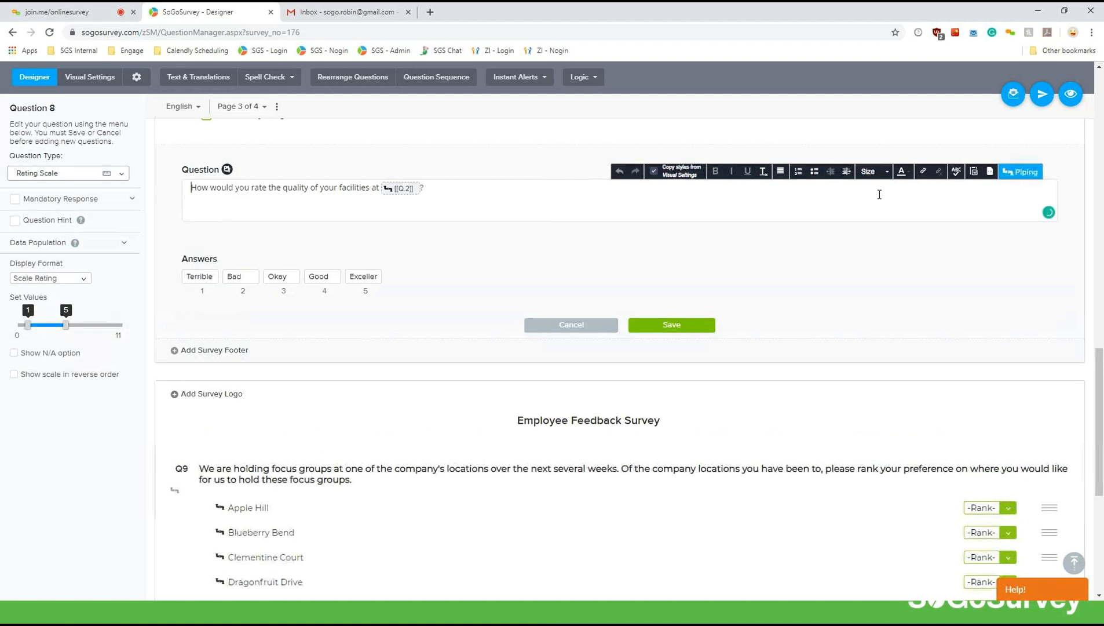
click(1027, 178)
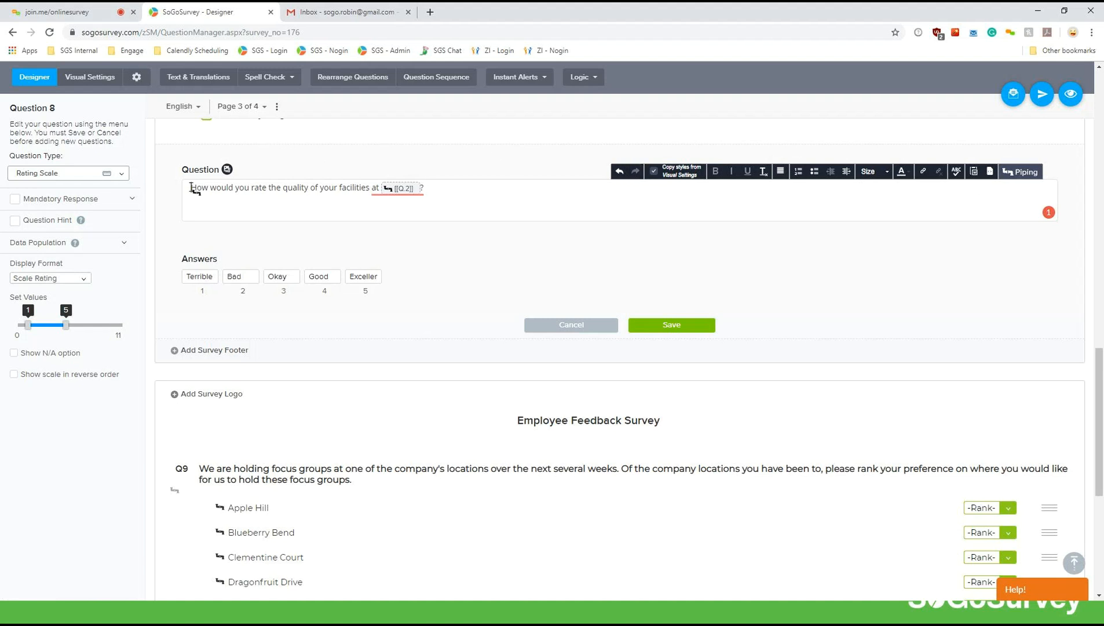
click(270, 189)
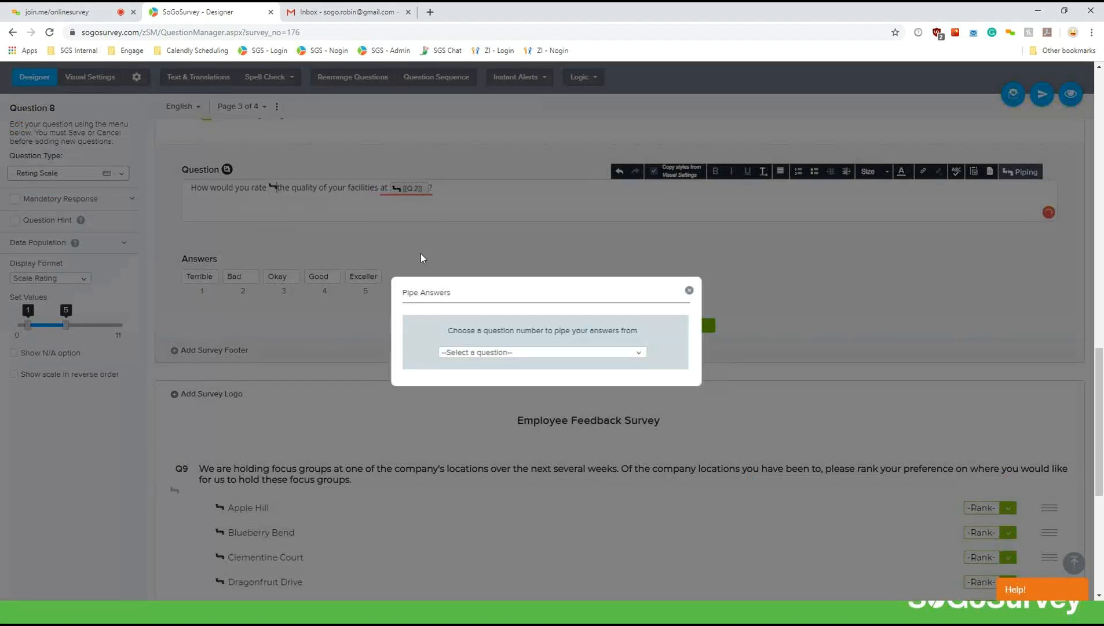
click(542, 353)
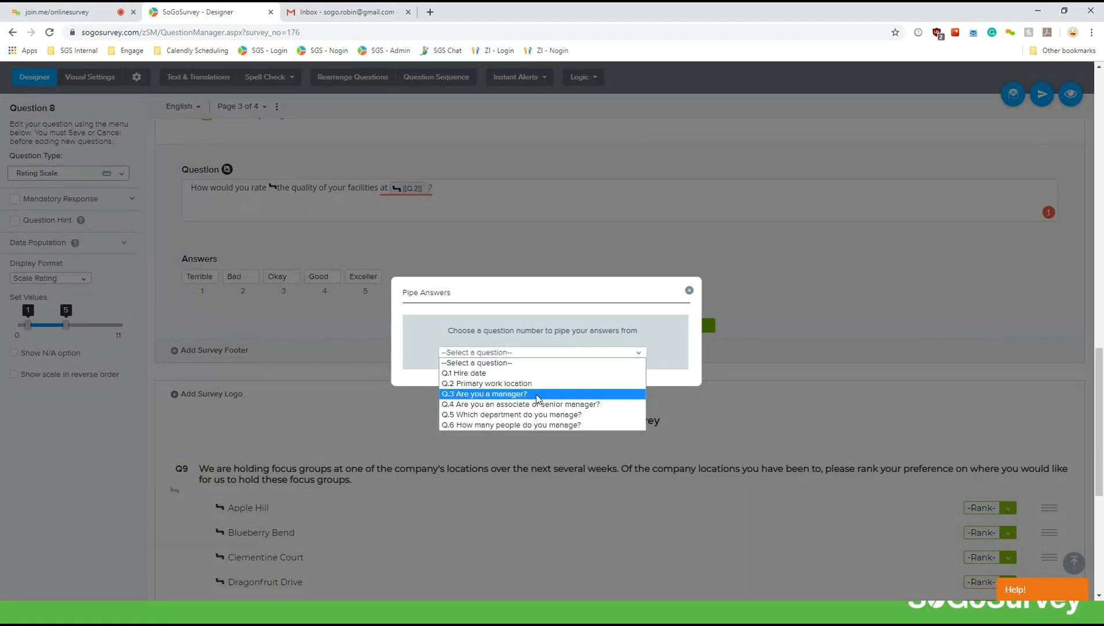
click(543, 414)
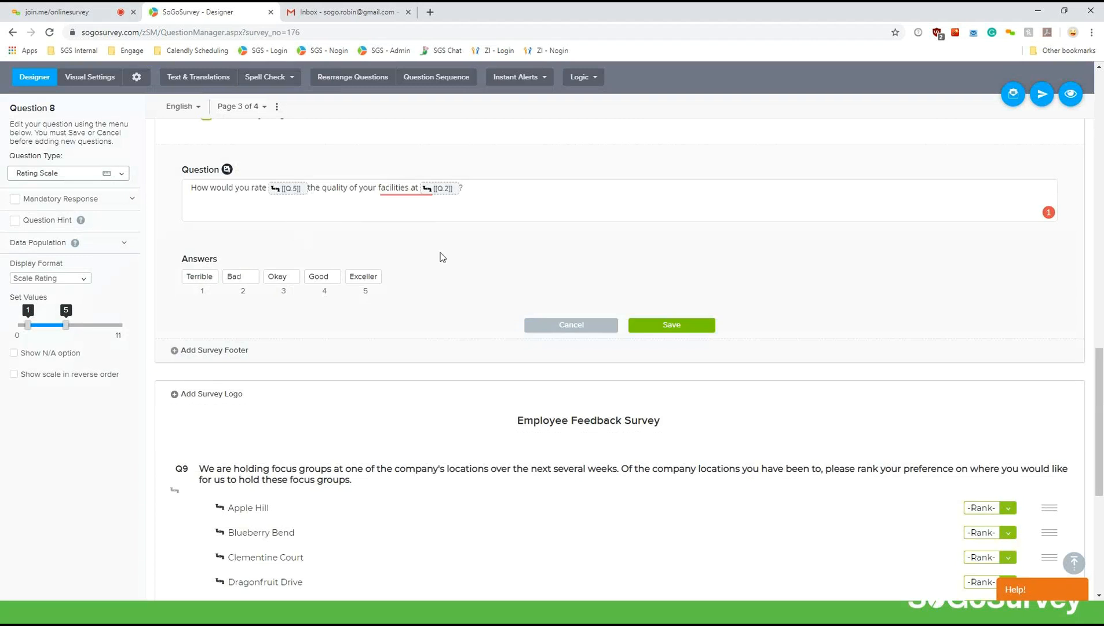
- Delete the piped Q.5 tag from Question 8's text and discard the question edit
click(308, 190)
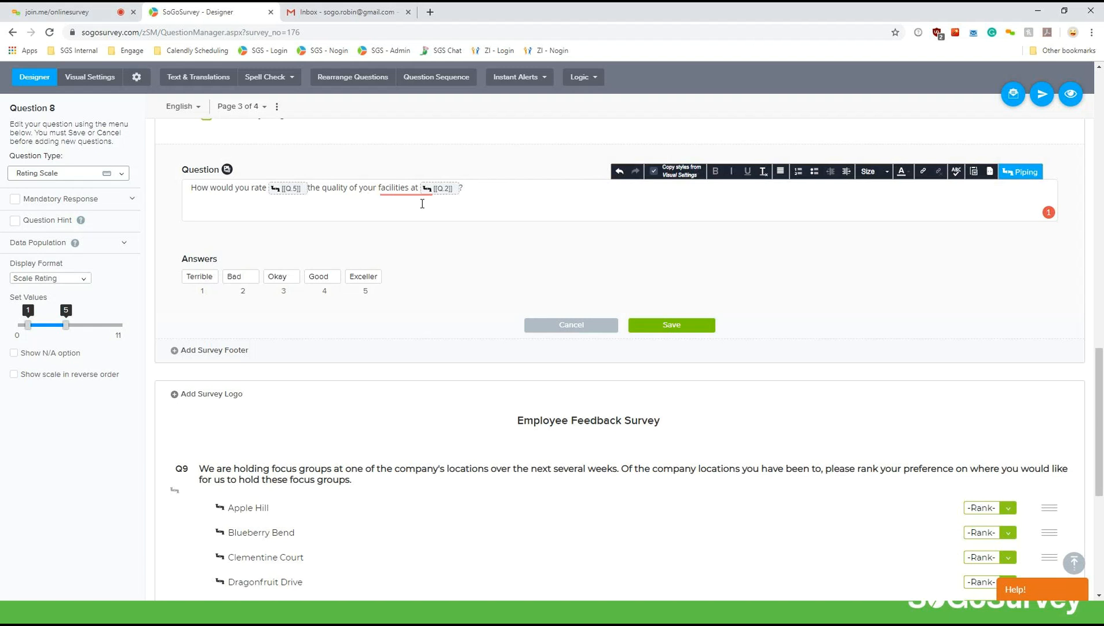
key(BackSpace)
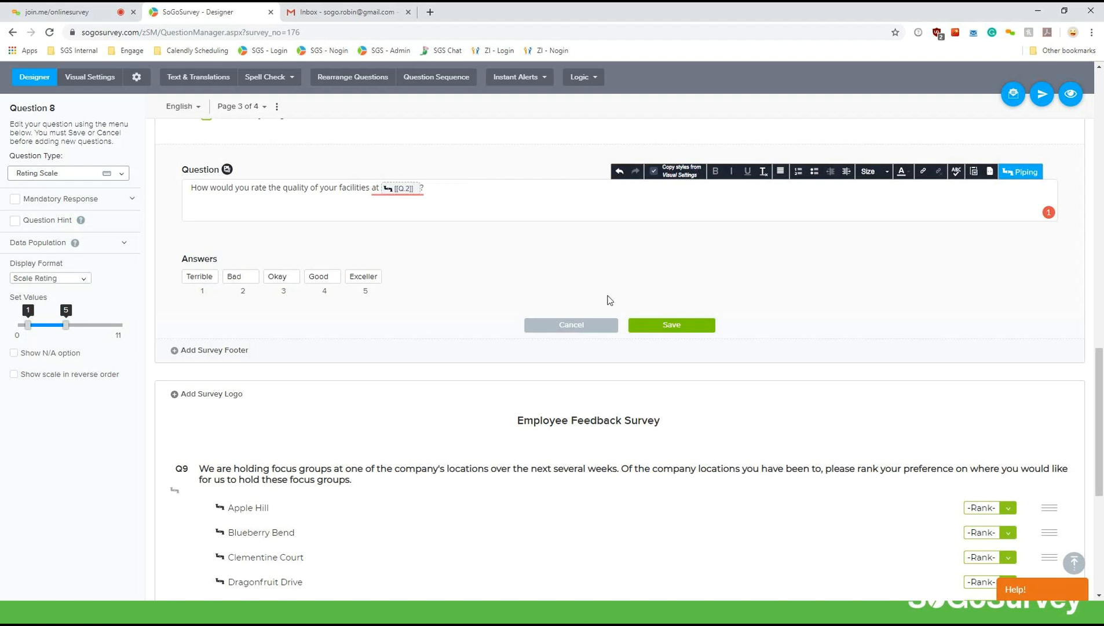
click(584, 326)
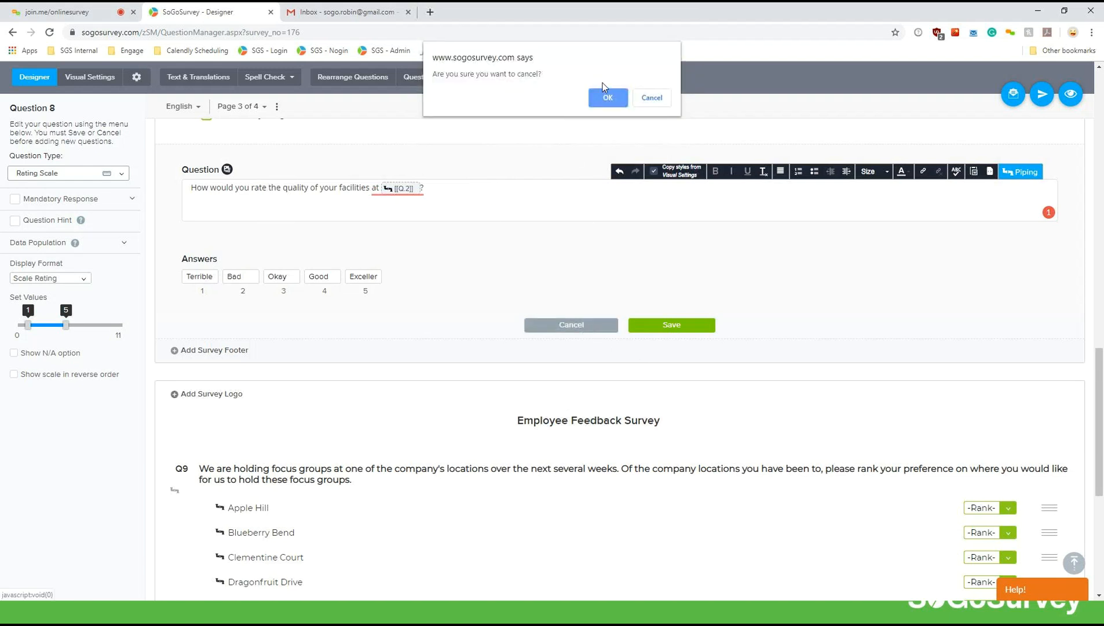
click(603, 97)
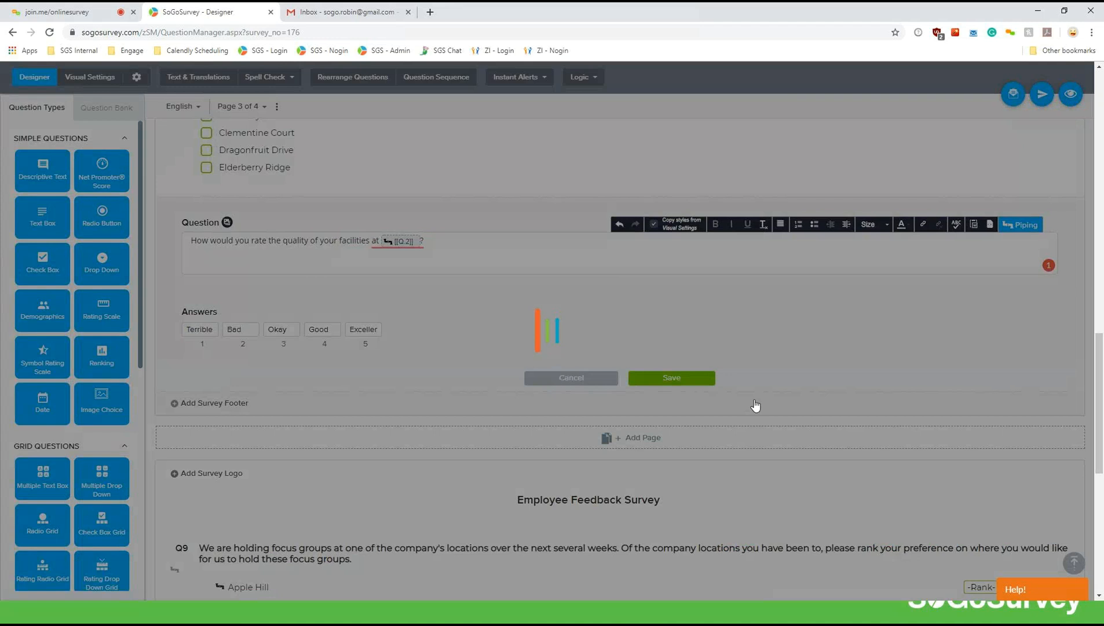
- Examine the source question and displayed answer options in Question 9's answer piping settings, and leave the question editor without saving
scroll(756, 406, down, 3)
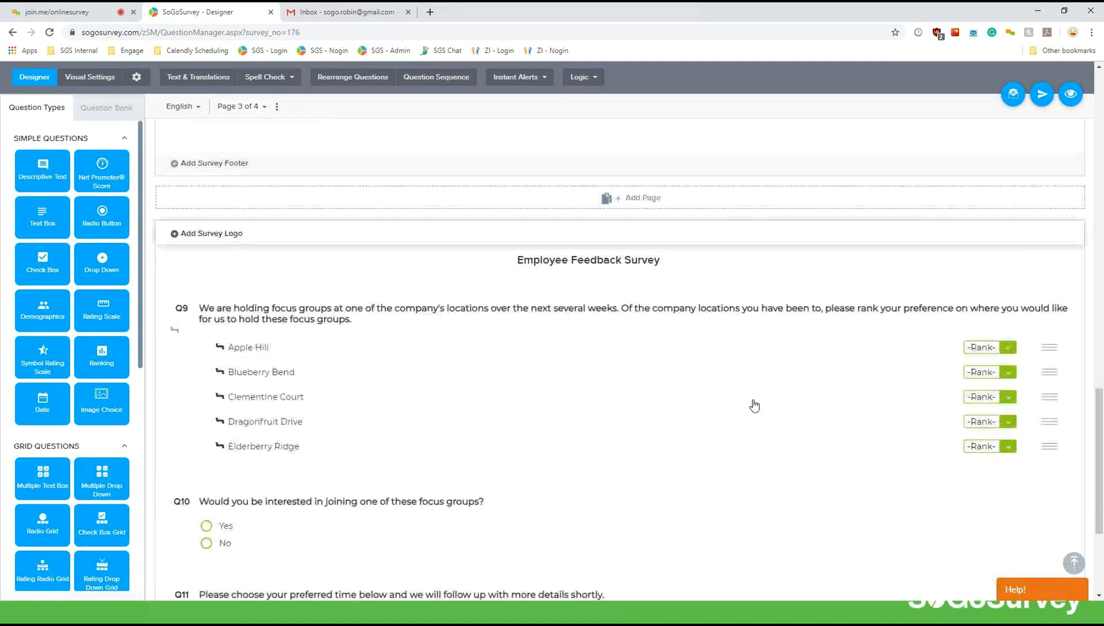
mouse_move(774, 372)
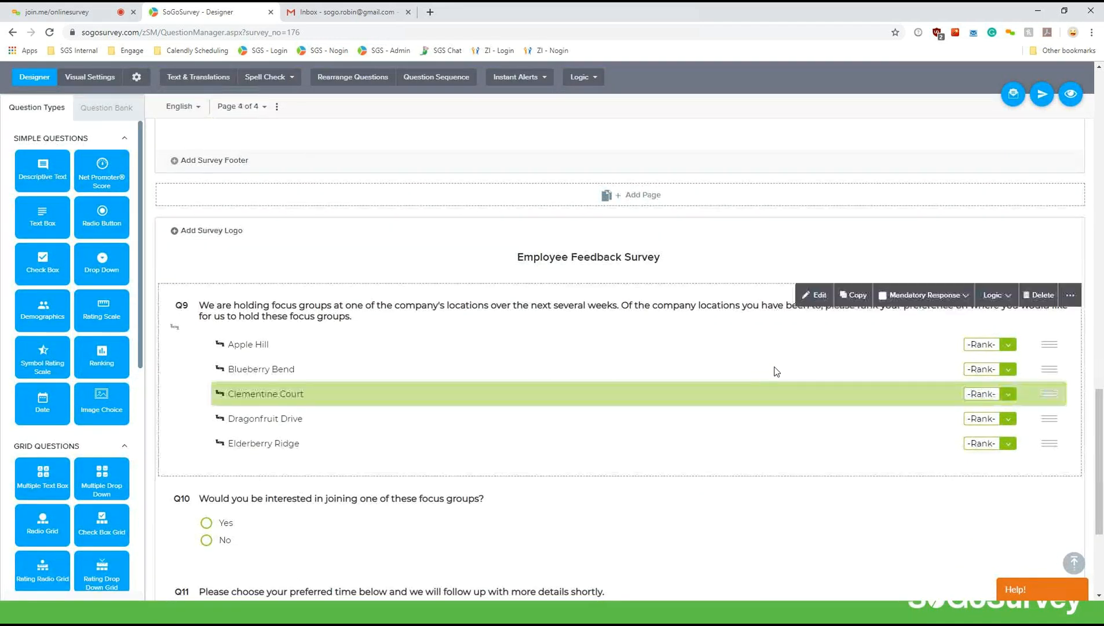
click(815, 295)
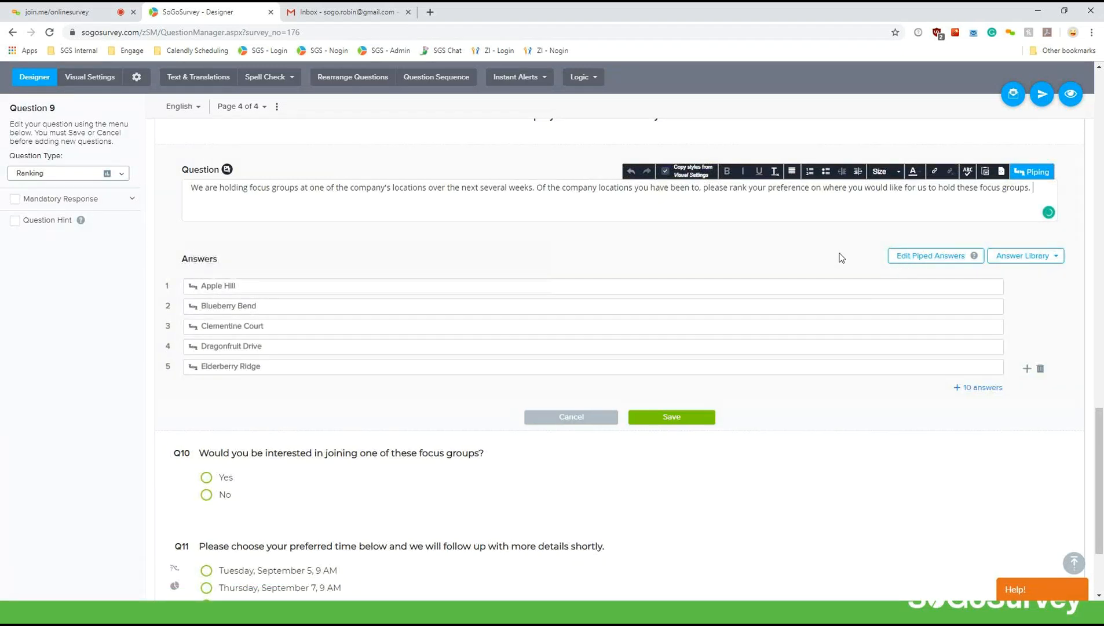
click(942, 261)
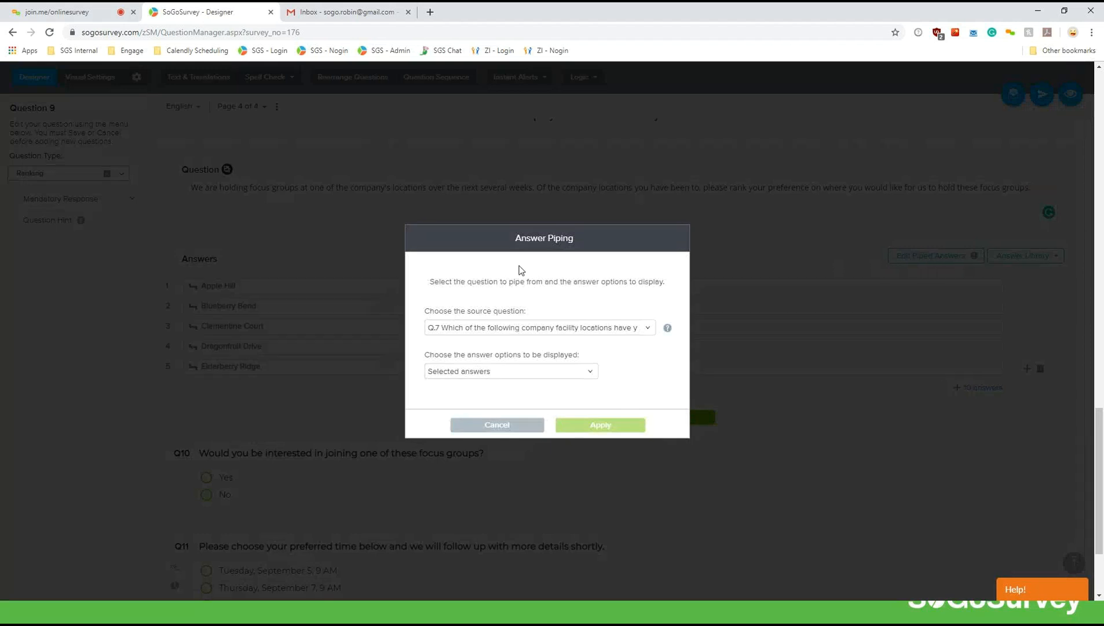
click(539, 332)
click(539, 331)
click(514, 374)
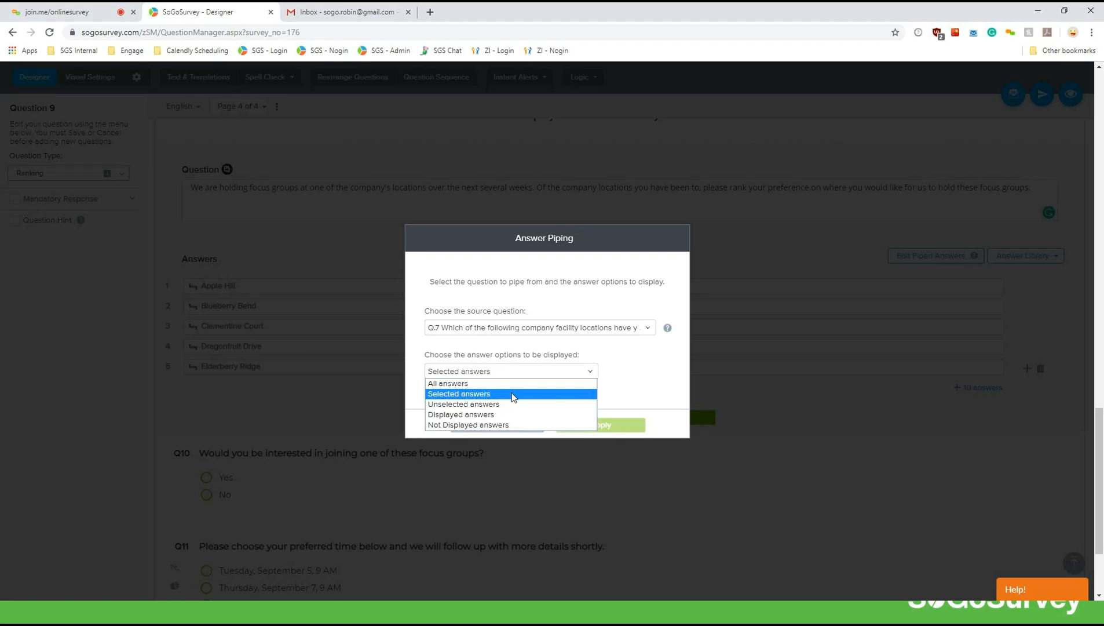
click(630, 393)
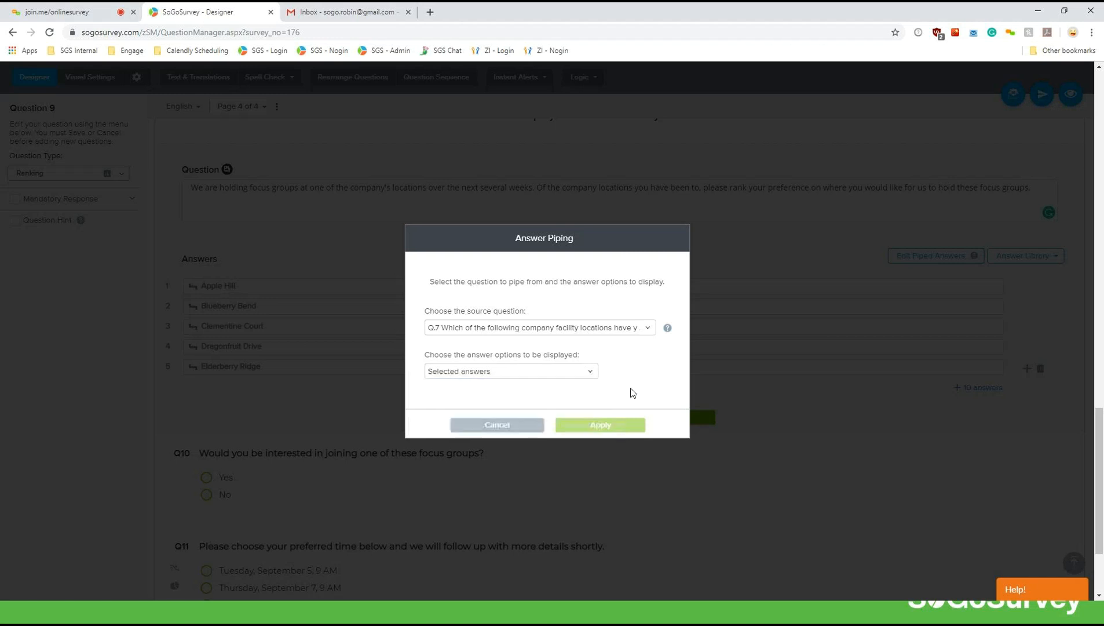
click(512, 429)
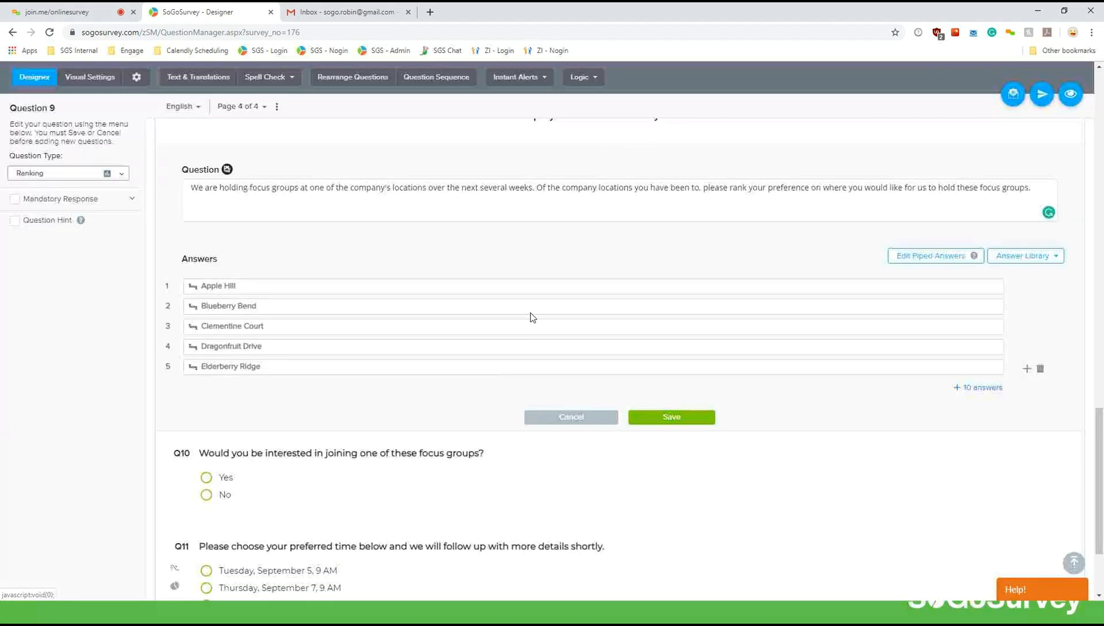
click(572, 417)
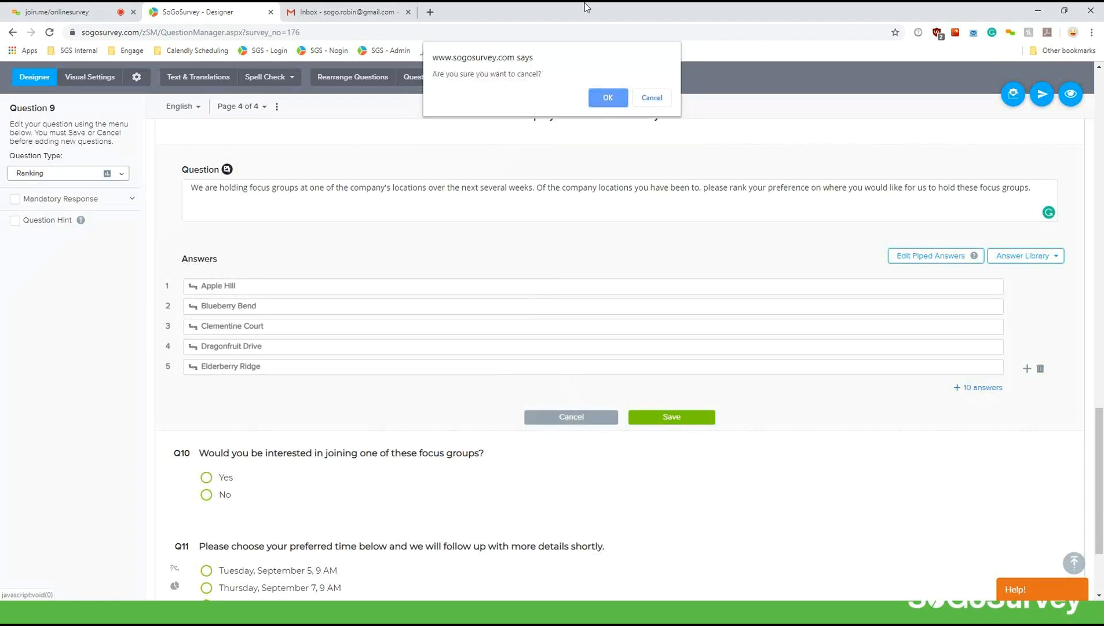
click(602, 100)
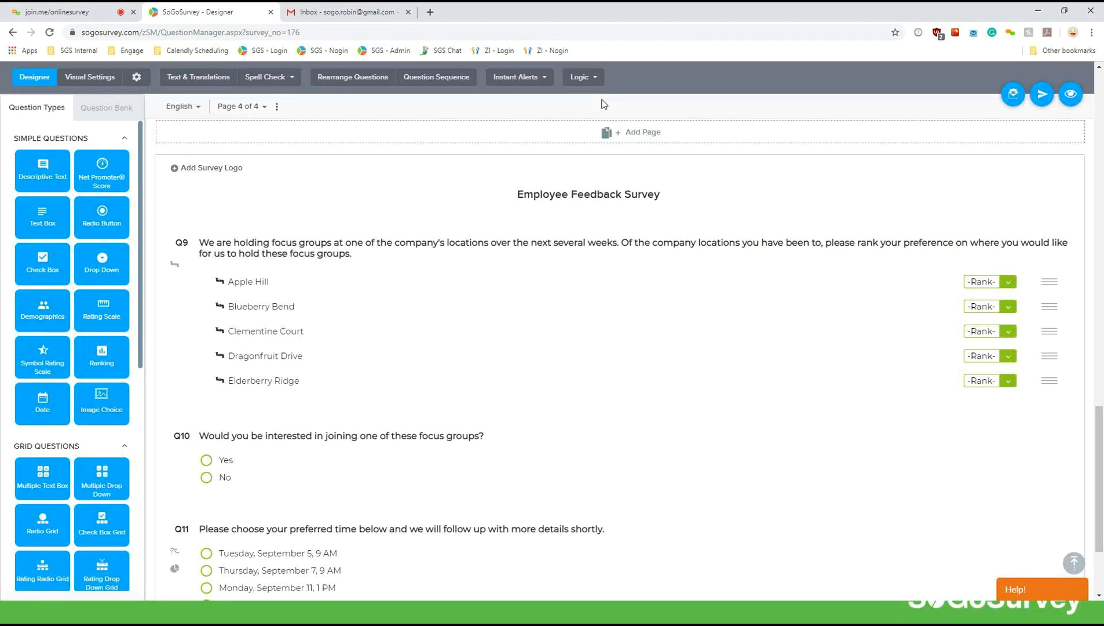
scroll(583, 242, up, 15)
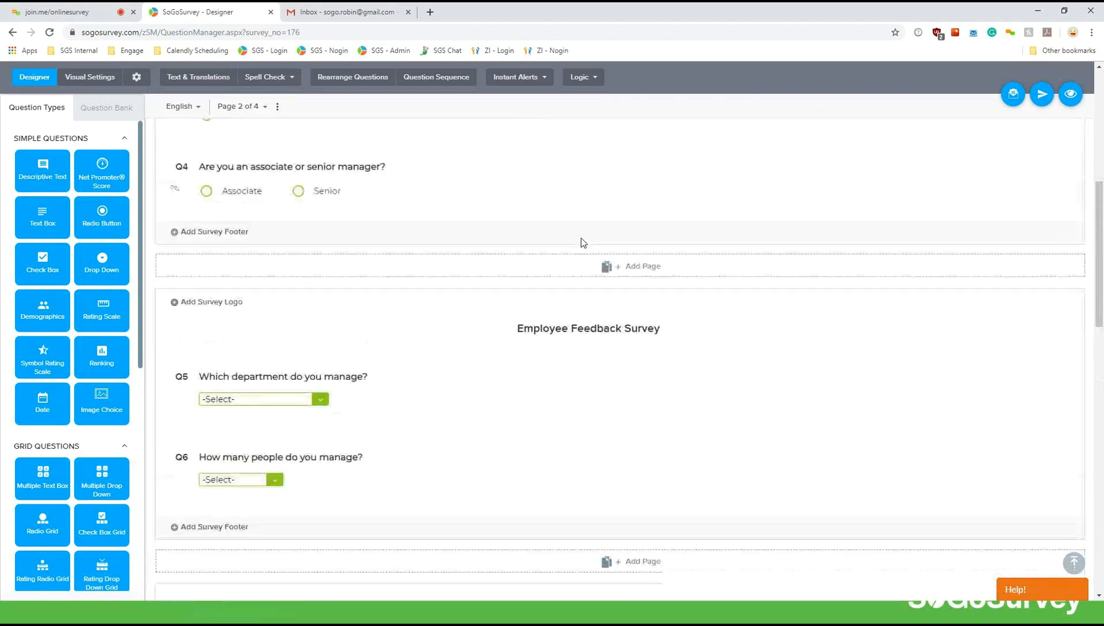
- Check the pre-population markers on Questions 1 and 2, and switch to the PowerPoint slide show's Pre-Population slide
scroll(582, 242, up, 5)
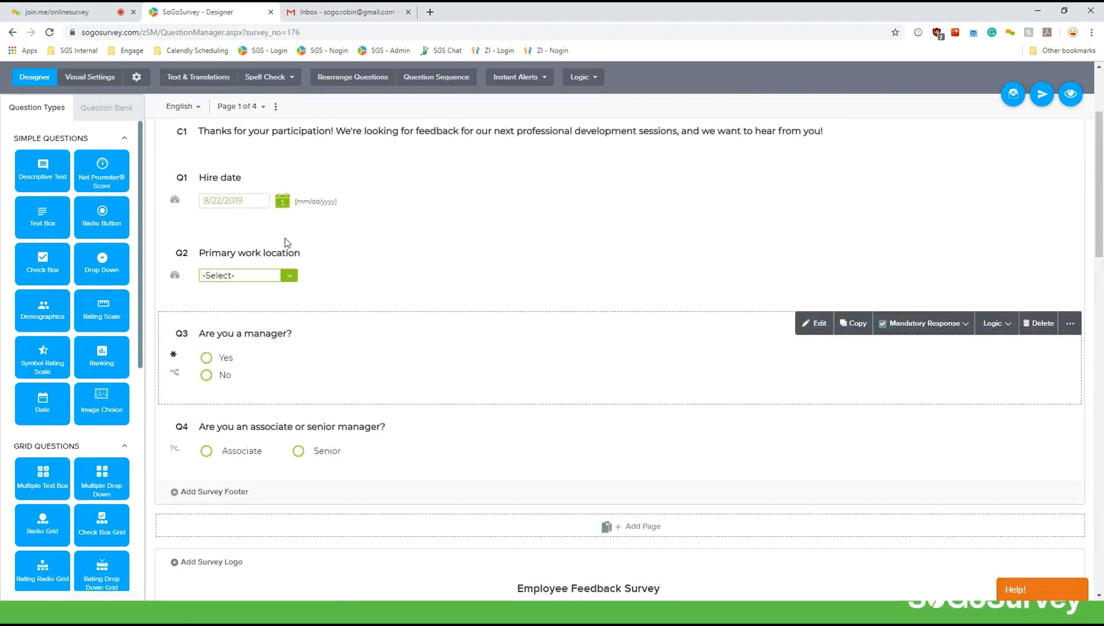
mouse_move(173, 274)
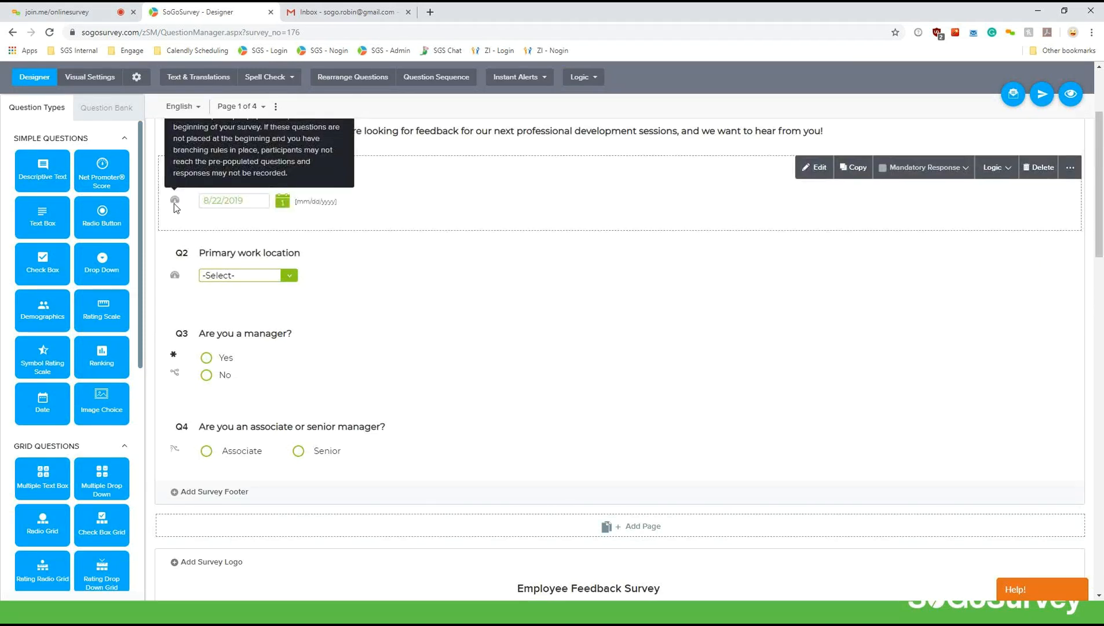
scroll(169, 256, up, 1)
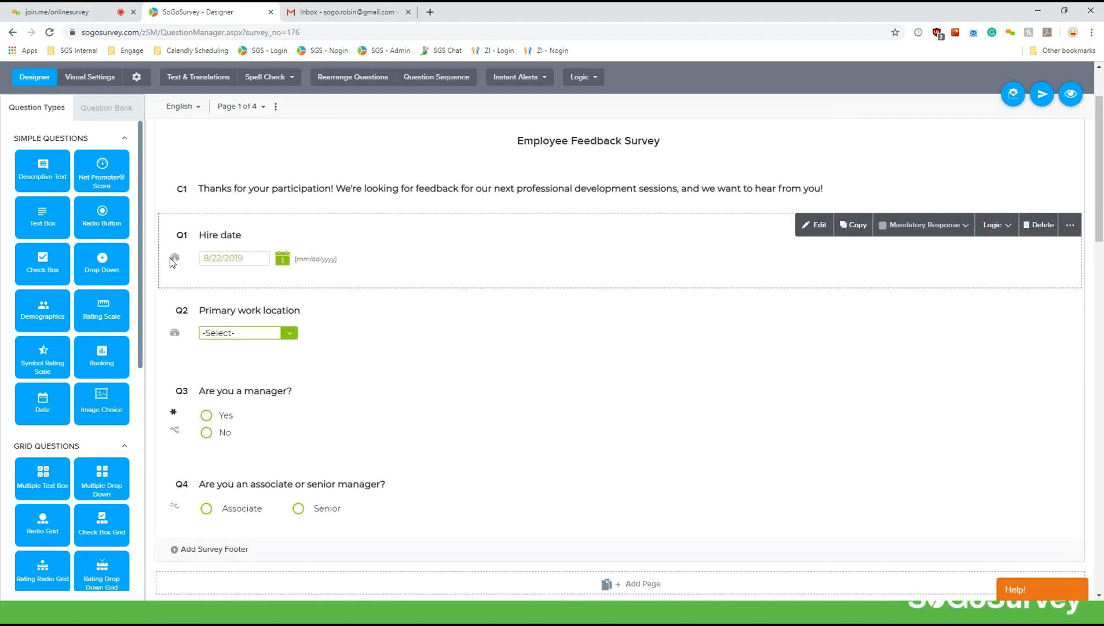
key(alt+Tab)
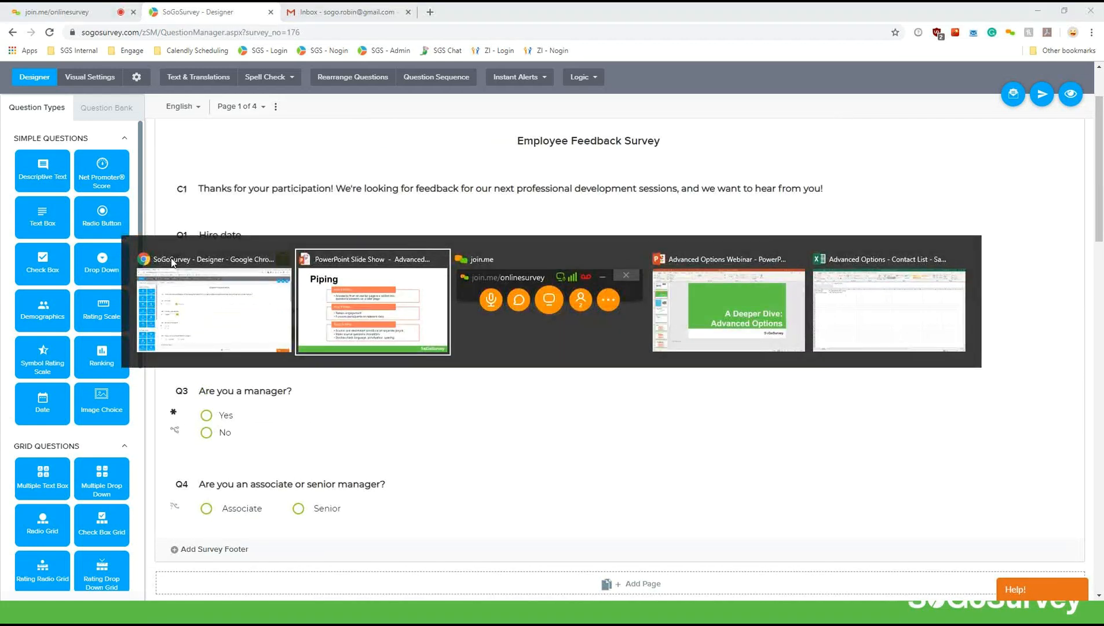
click(171, 258)
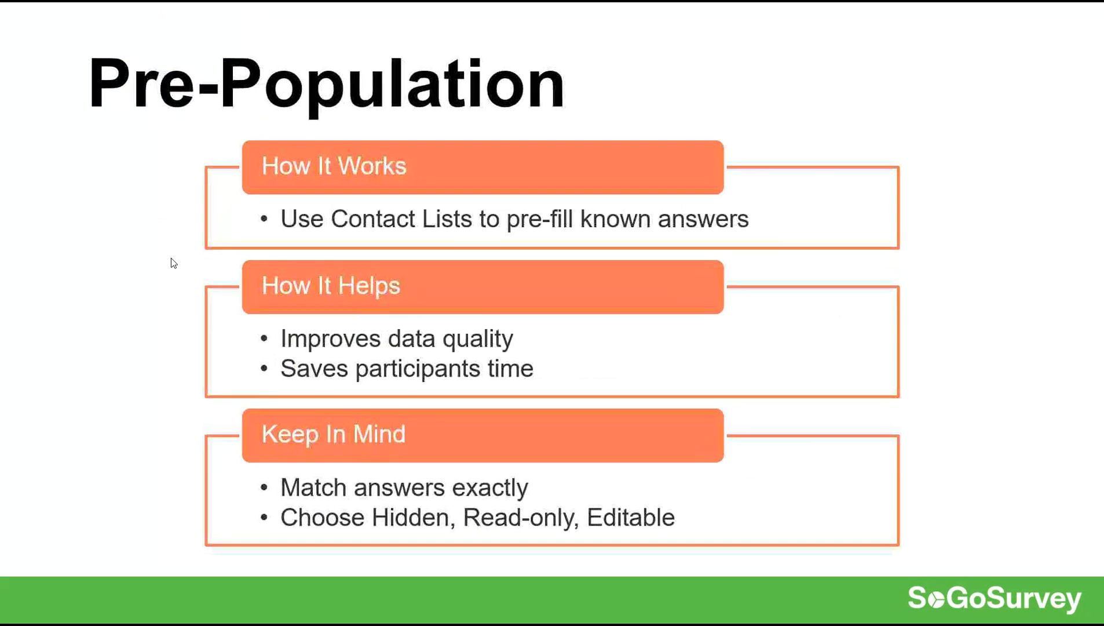
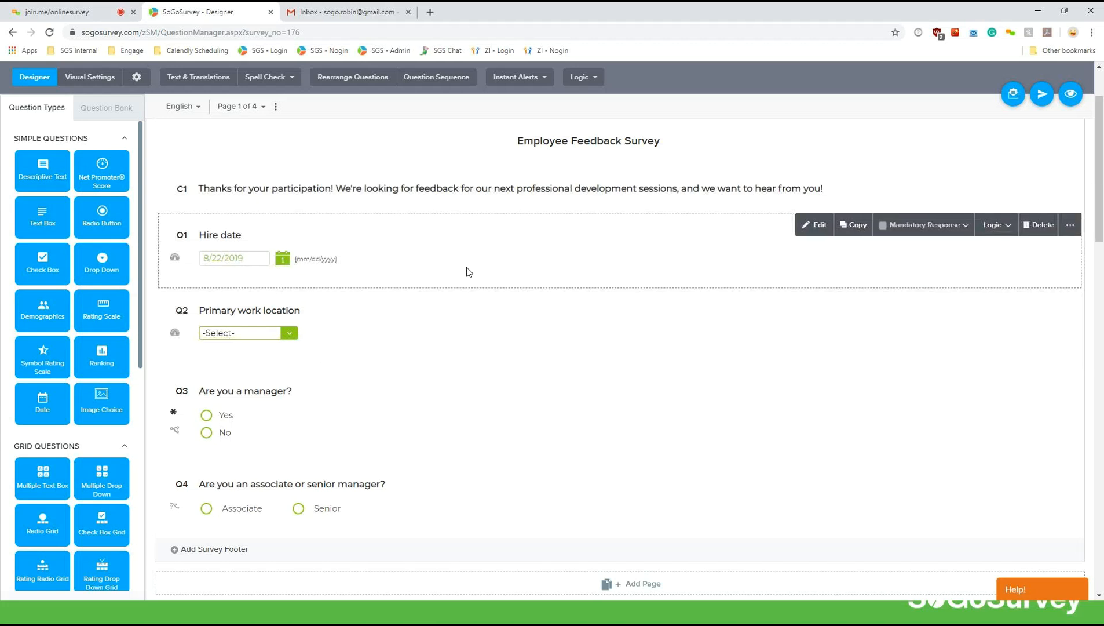
- Return to the survey designer, examine the Data Population options of Question 1 "Hire date", and leave the question editor without saving
click(813, 225)
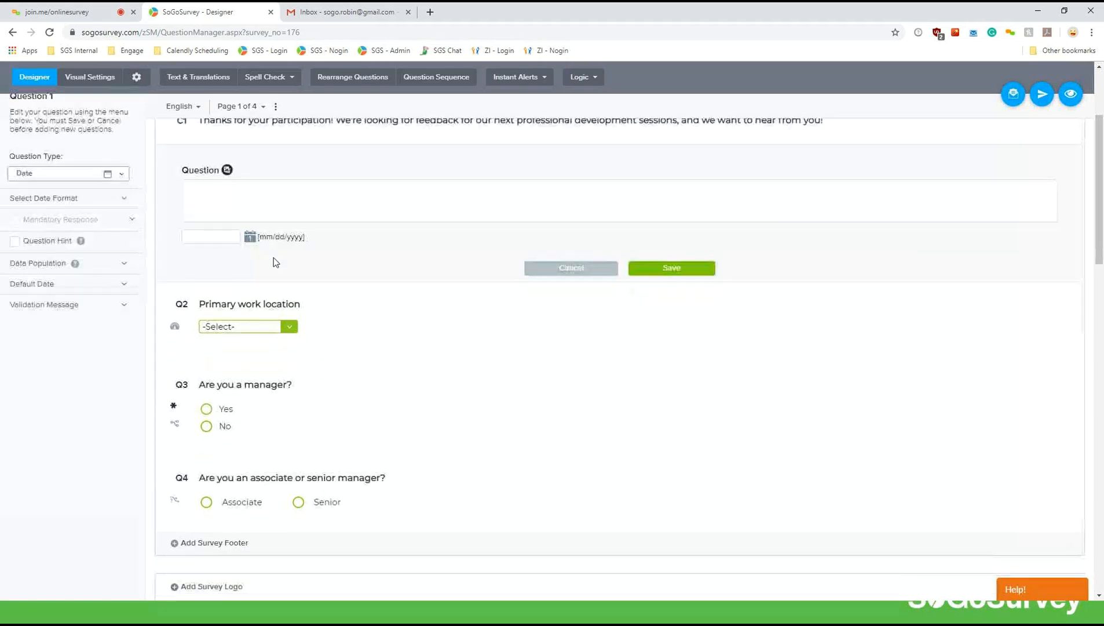
click(27, 266)
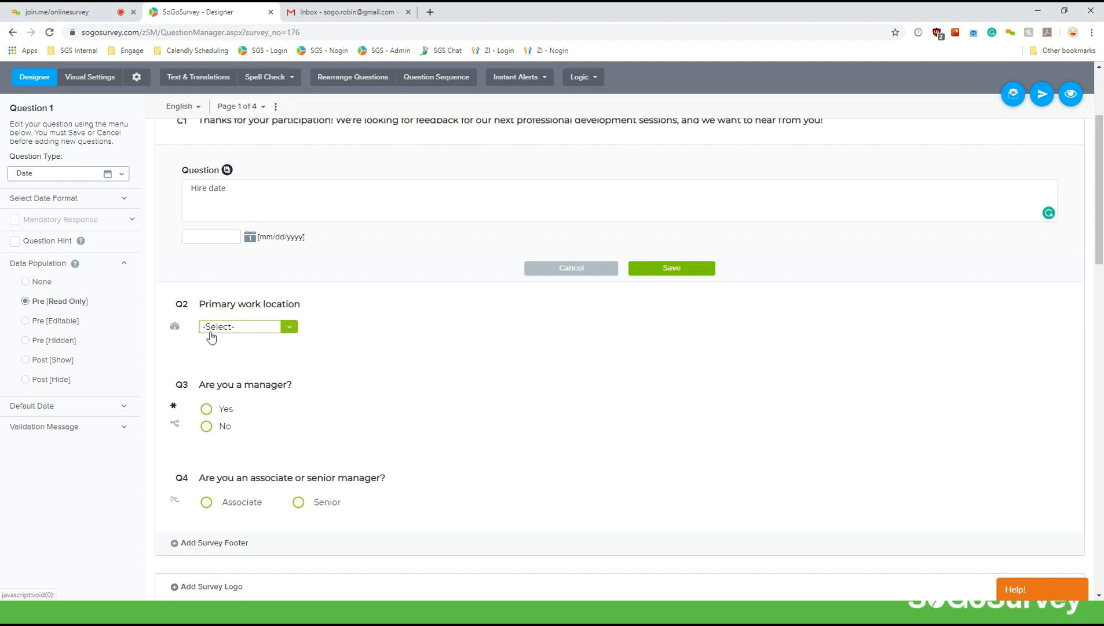
click(597, 273)
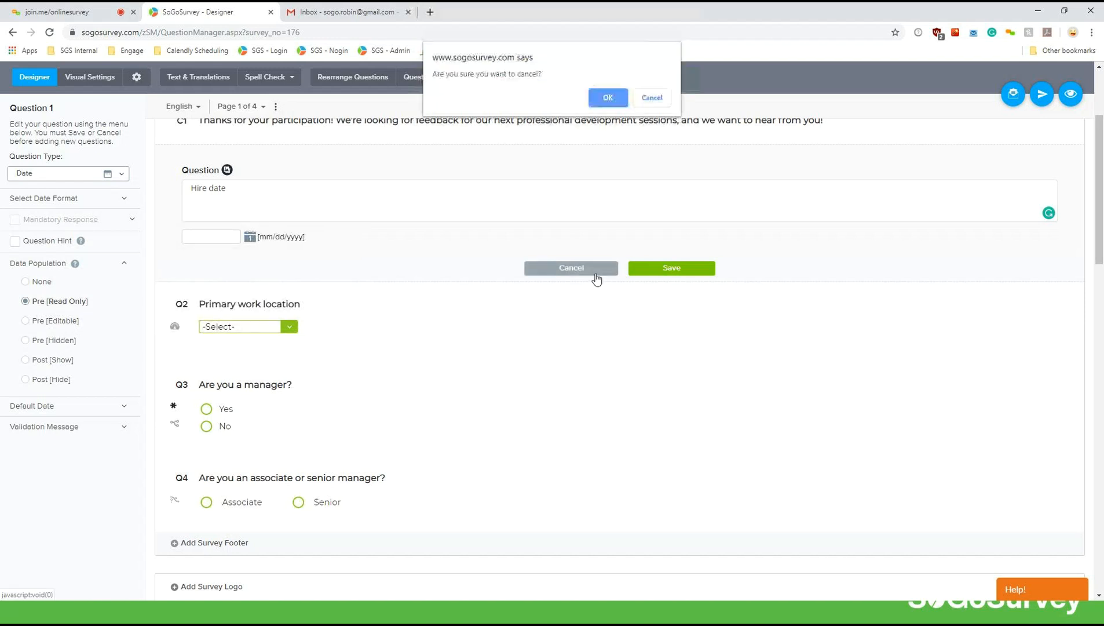
click(593, 100)
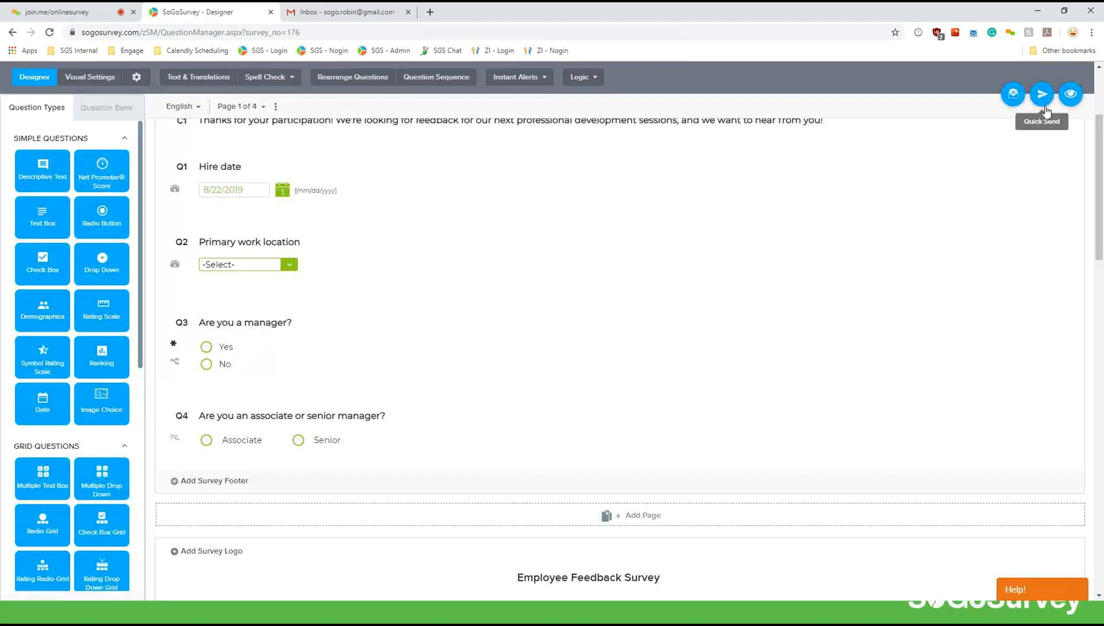
- Preview the survey to inspect how the read-only Hire date question appears to participants, and close the preview
mouse_move(641, 252)
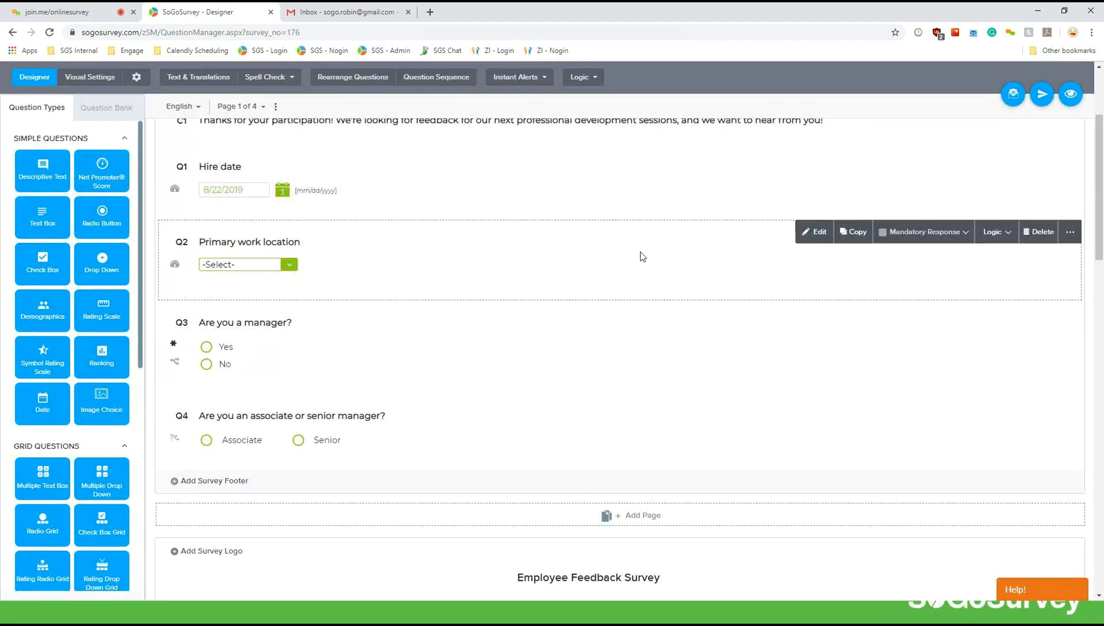
click(1076, 95)
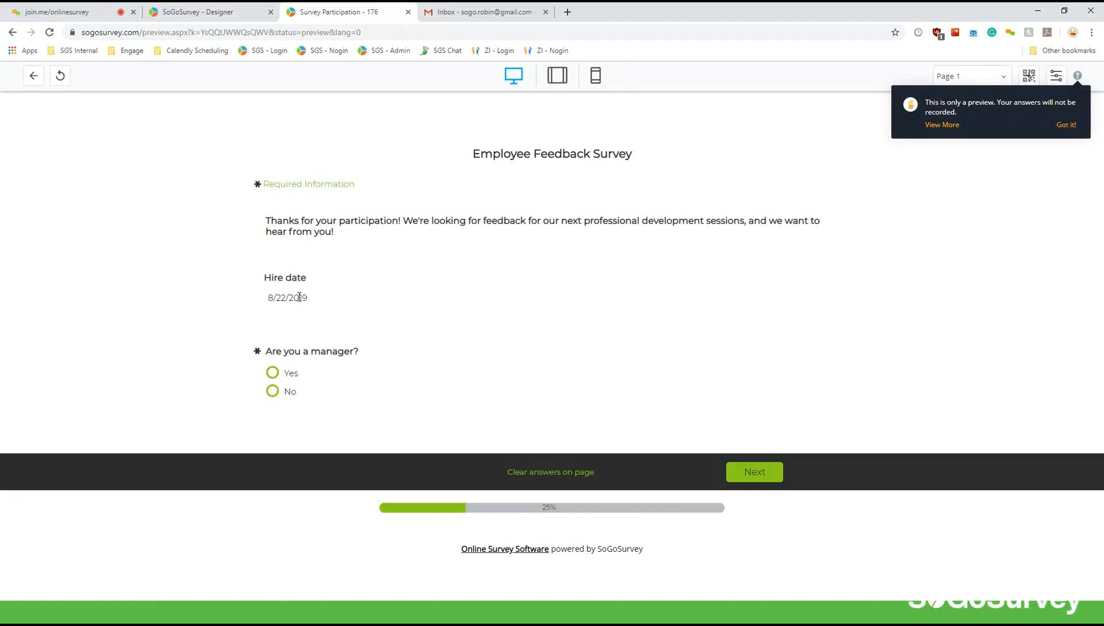
drag(310, 298, 259, 300)
click(281, 299)
click(31, 77)
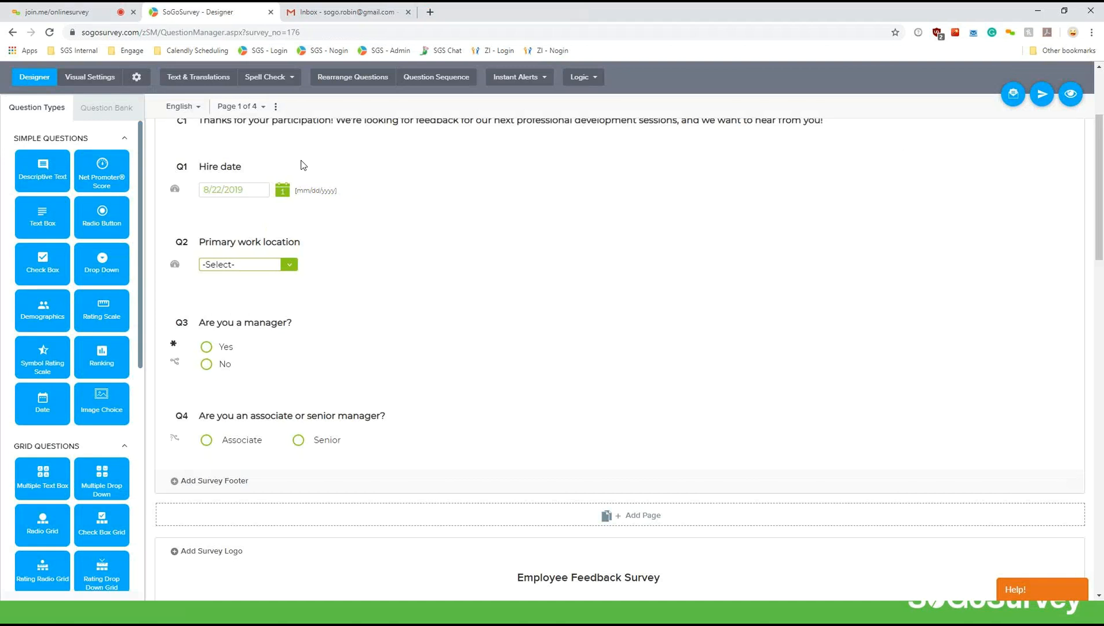
- Switch to the Advanced Options contact list workbook in Excel and review the contact's hire date and primary work location
mouse_move(404, 198)
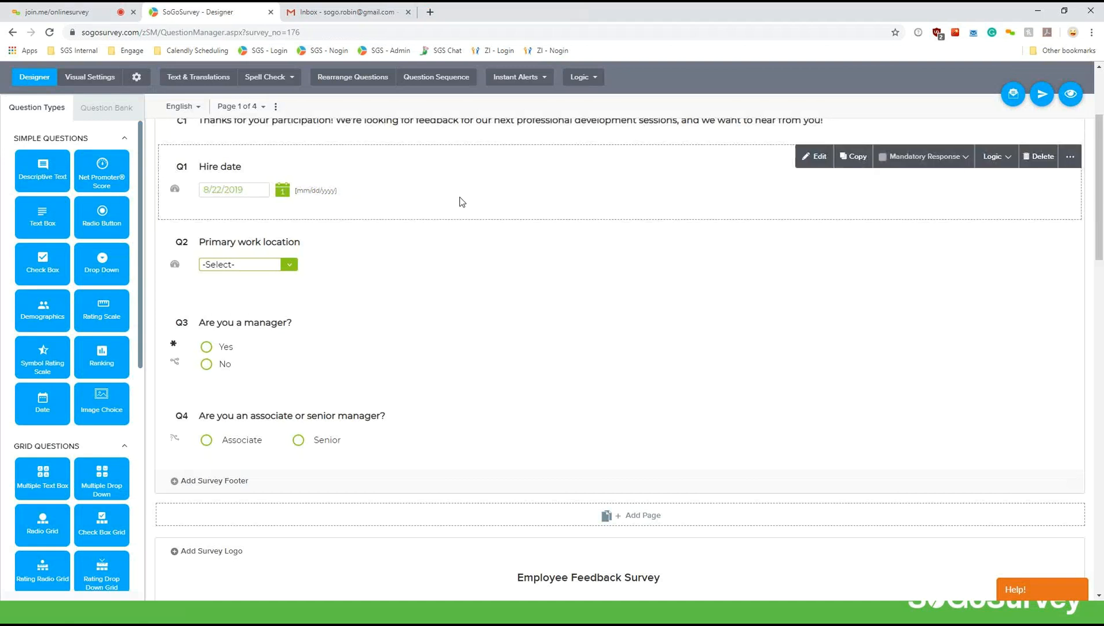
scroll(457, 202, up, 1)
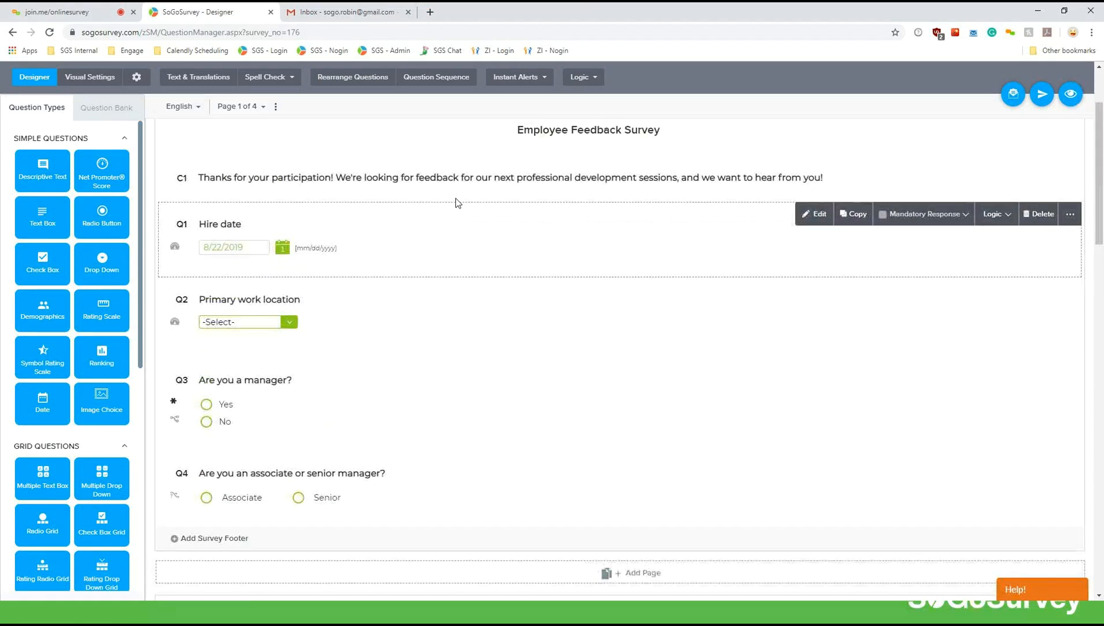
key(alt+Tab)
key(alt+Tab)
key(alt+Tab)
key(alt+Tab)
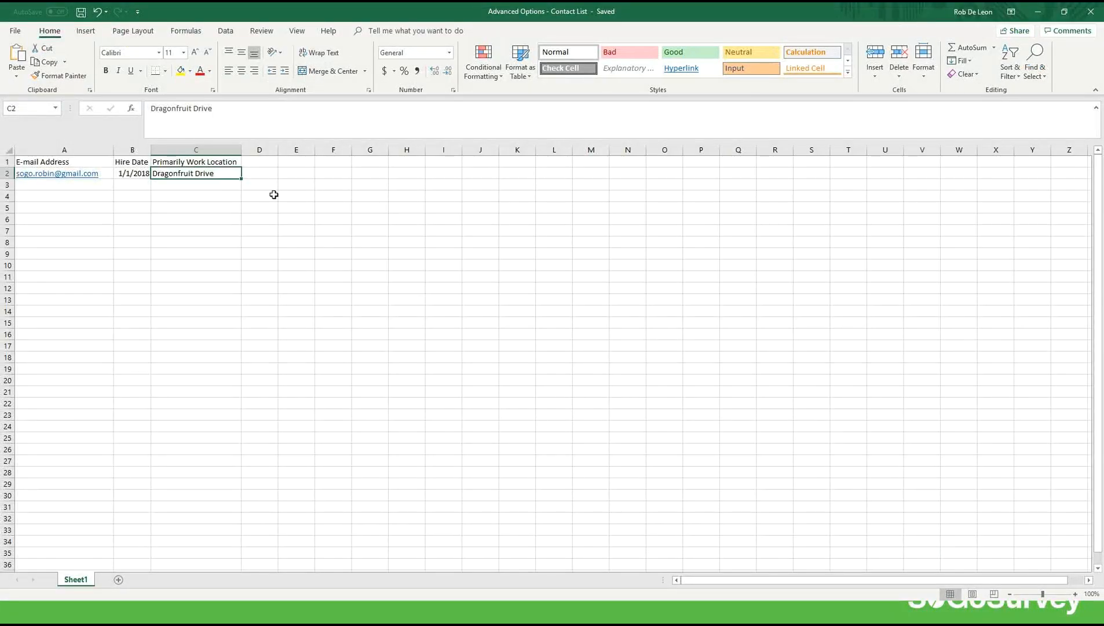
click(273, 195)
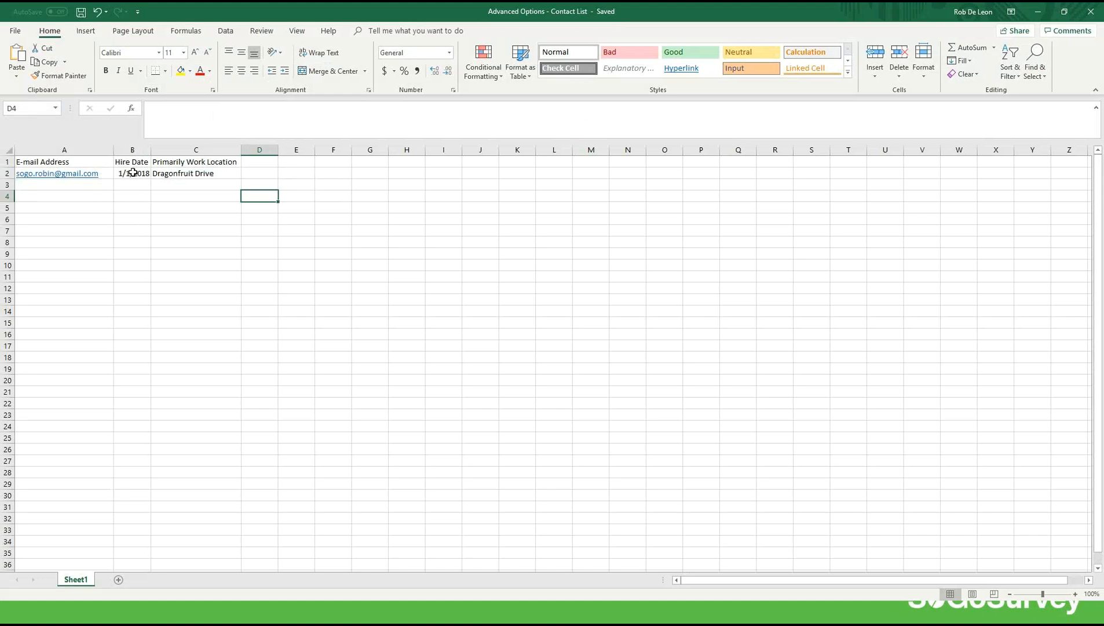
drag(133, 172, 174, 174)
click(204, 219)
click(206, 172)
click(173, 186)
click(192, 174)
click(296, 183)
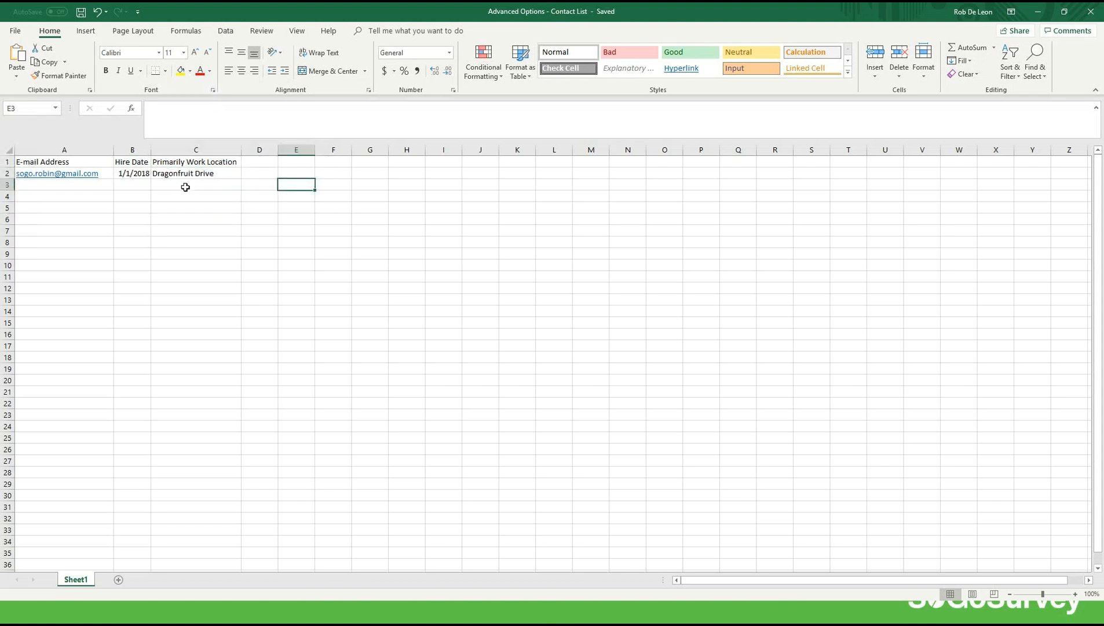
- Switch back to SoGoSurvey and view the "Advanced Options Webinar" list in the distribution contact lists
key(alt+Tab)
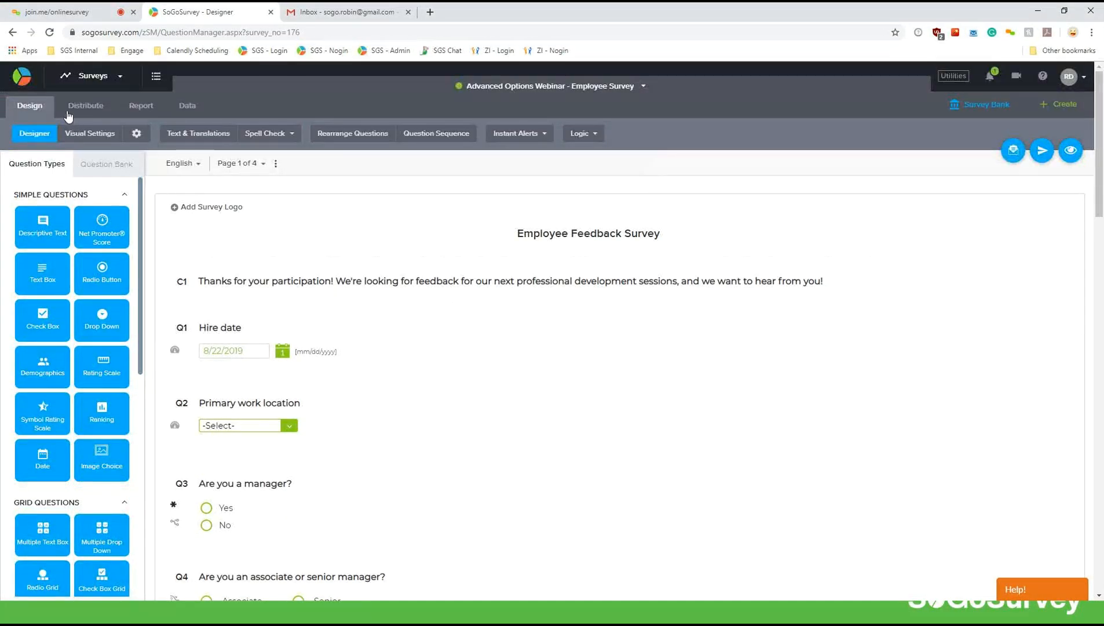
click(79, 106)
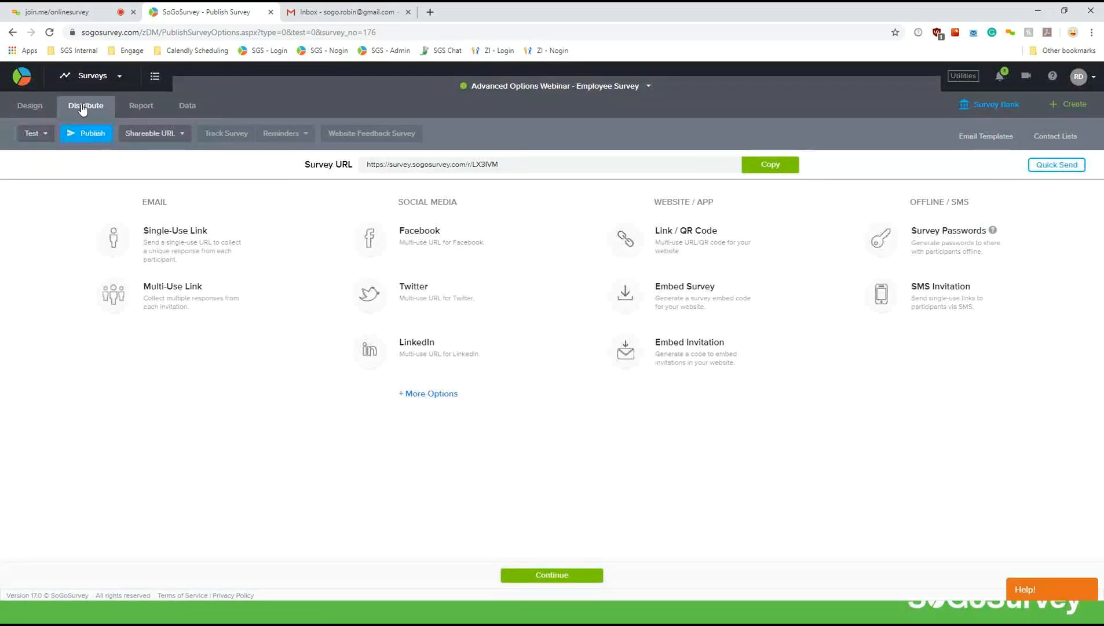
click(1045, 137)
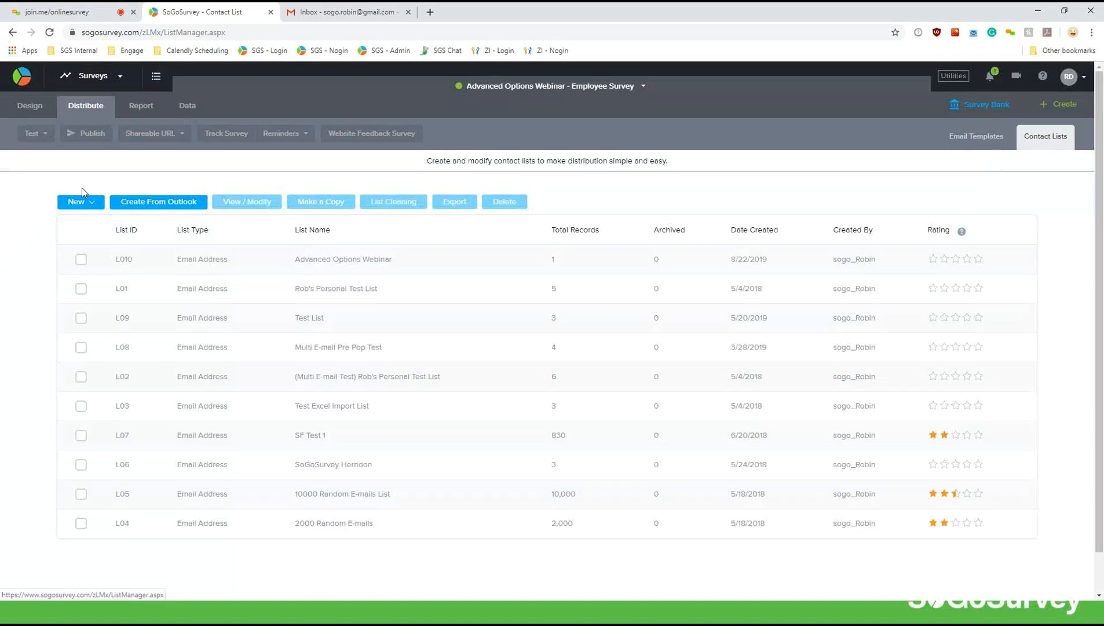
click(80, 203)
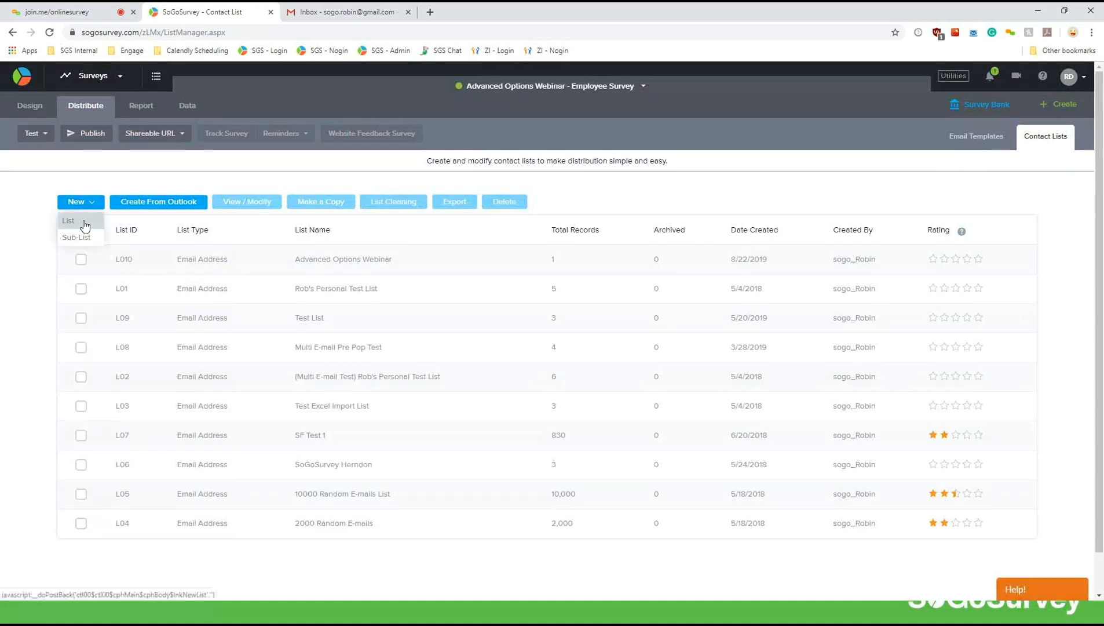
click(81, 260)
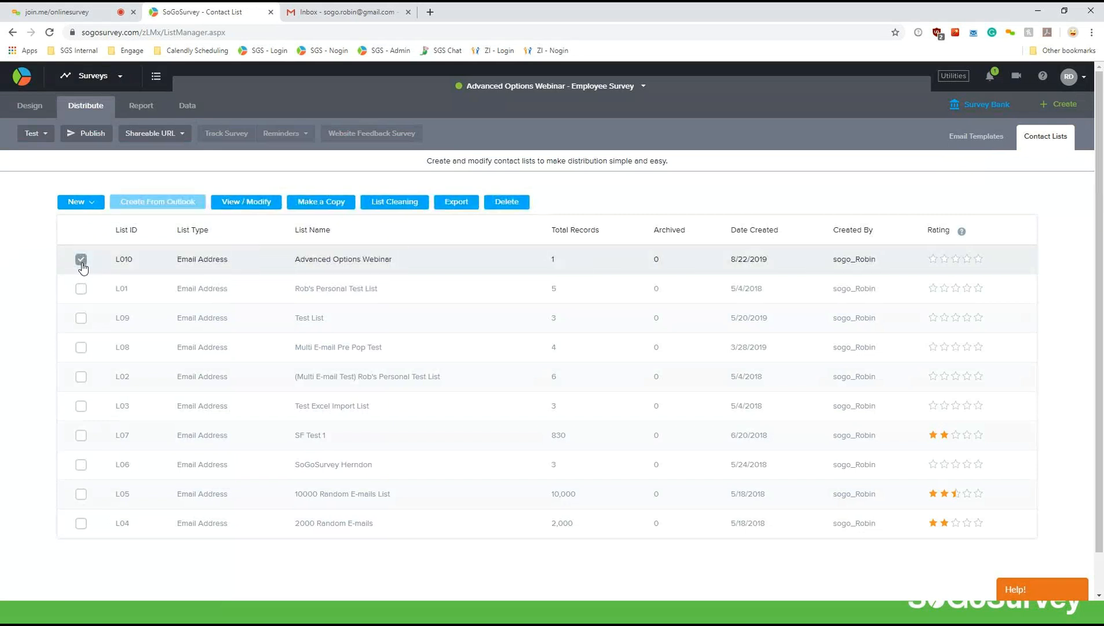
click(245, 209)
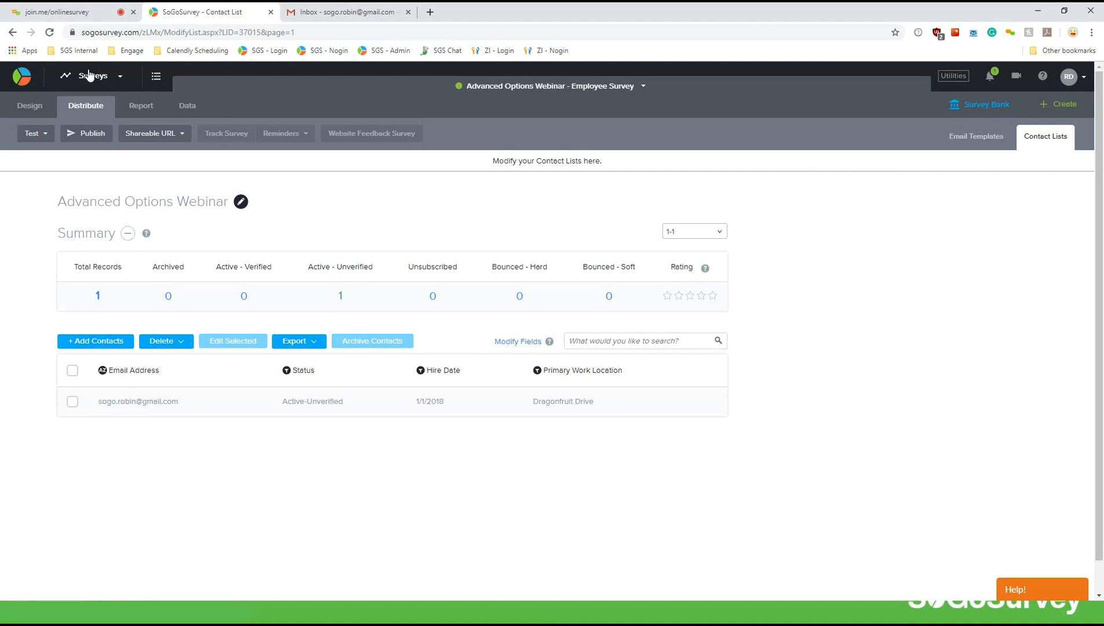
- Start publishing the survey by email with a Single-Use Link and choose the "Onboarding Demo" message as the invitation
click(81, 135)
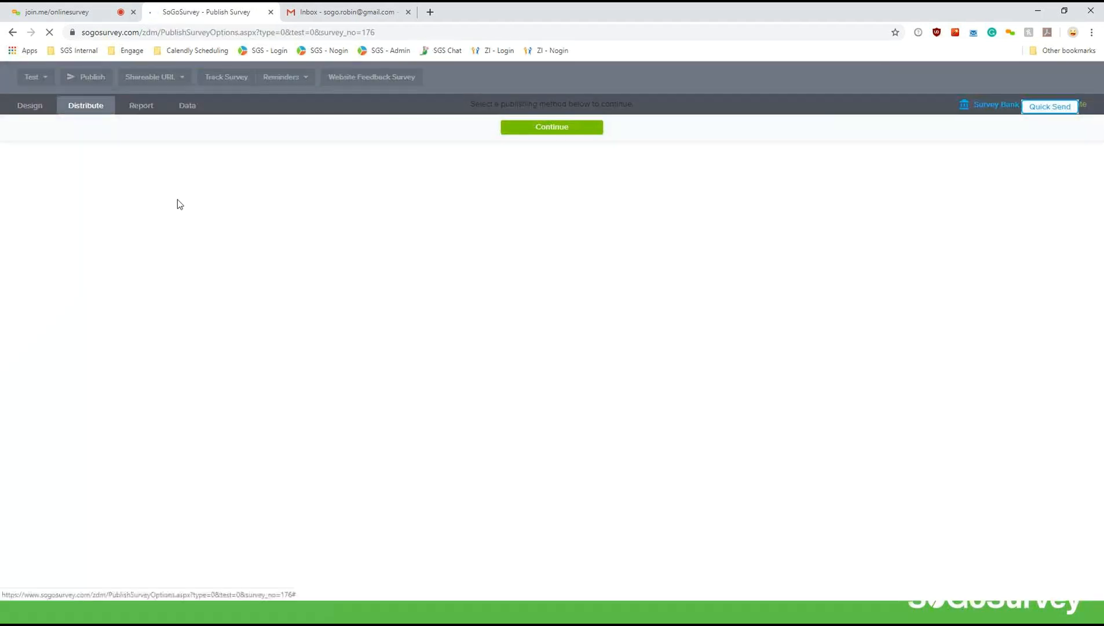
click(119, 248)
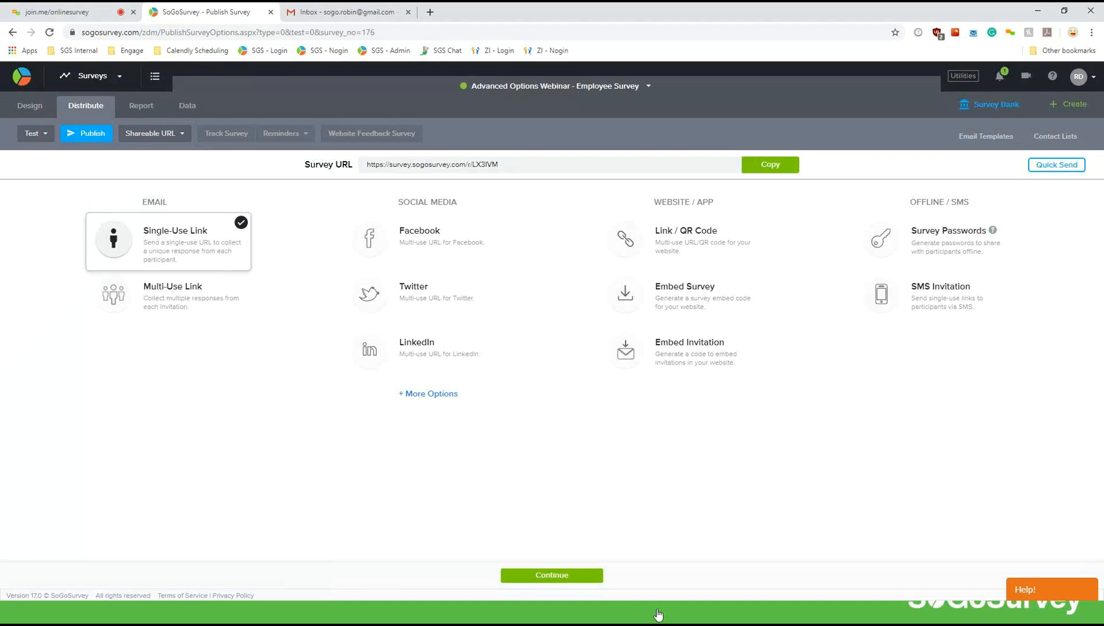
click(575, 575)
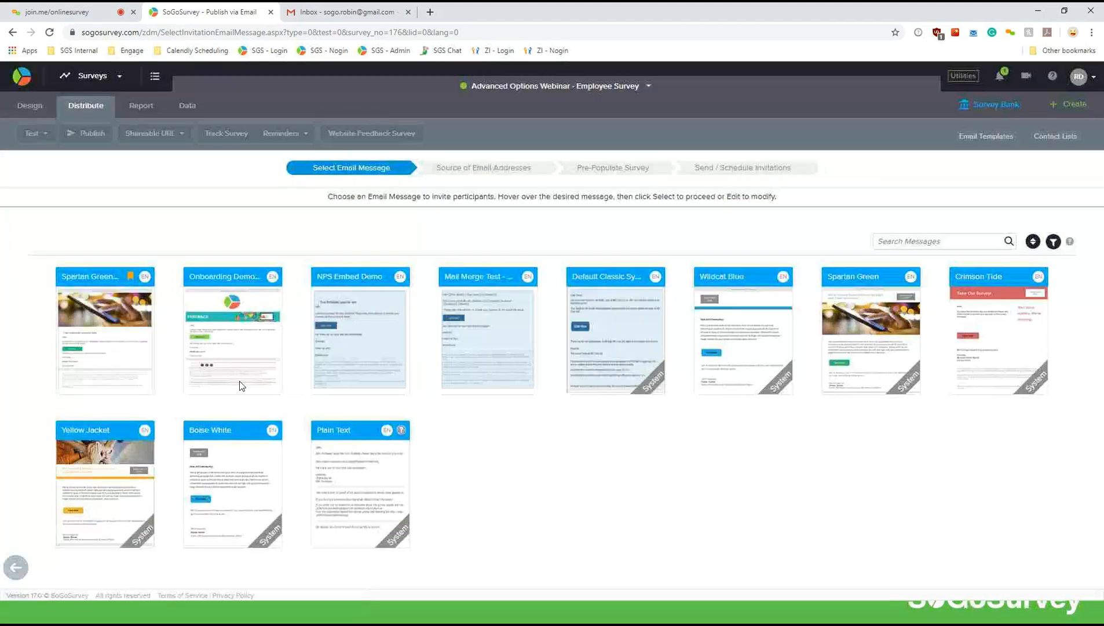
mouse_move(227, 326)
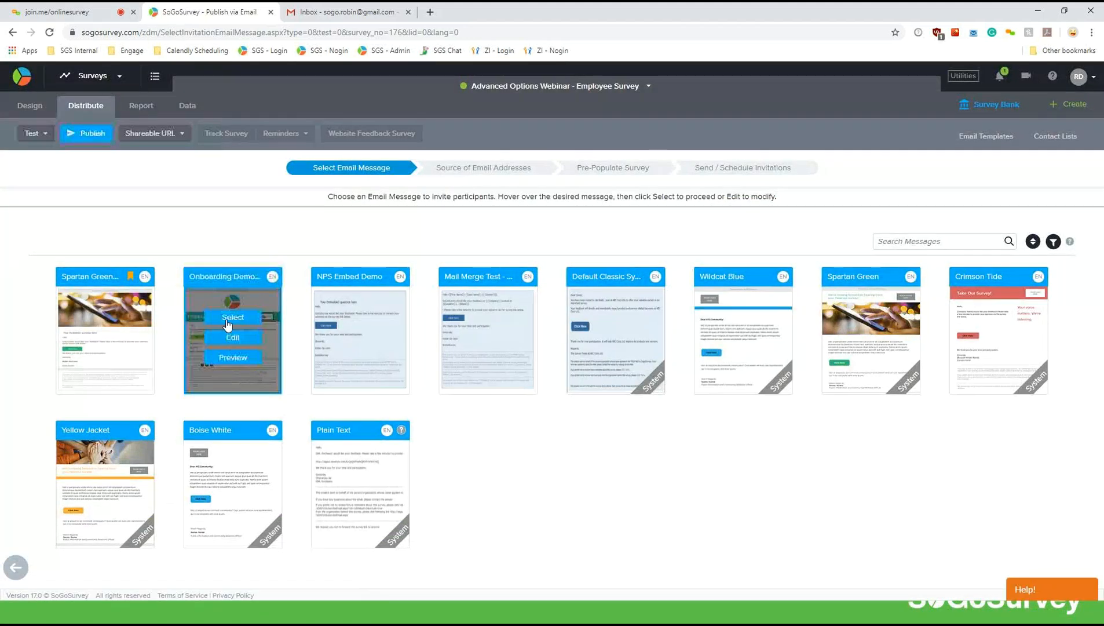
click(220, 323)
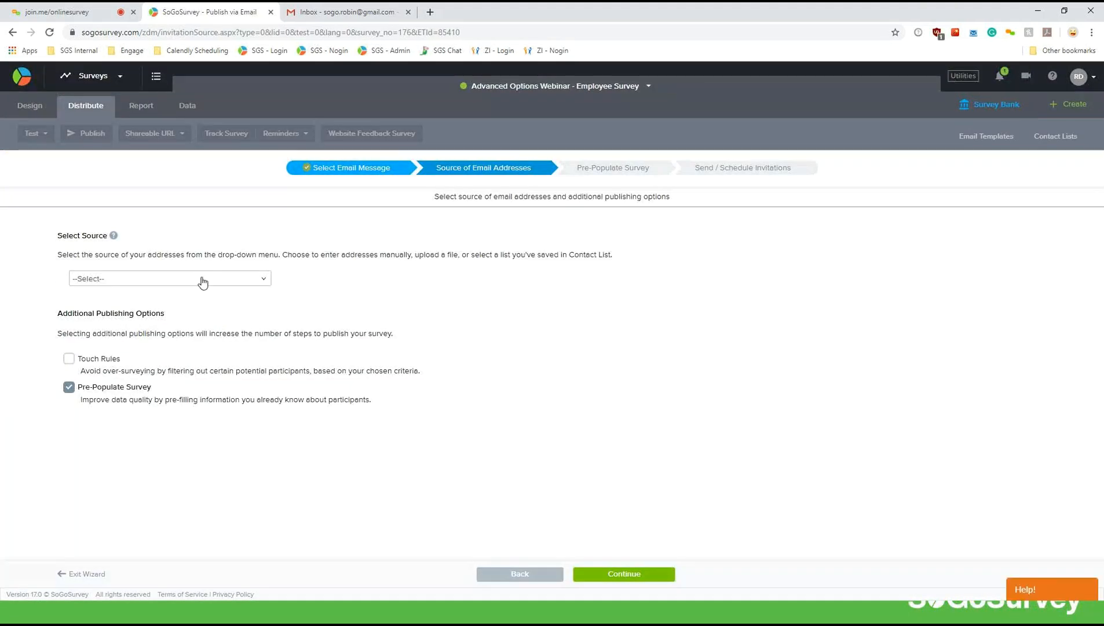
- Use the saved "Advanced Options Webinar" list as the email address source, and continue to the pre-population question mapping
click(202, 279)
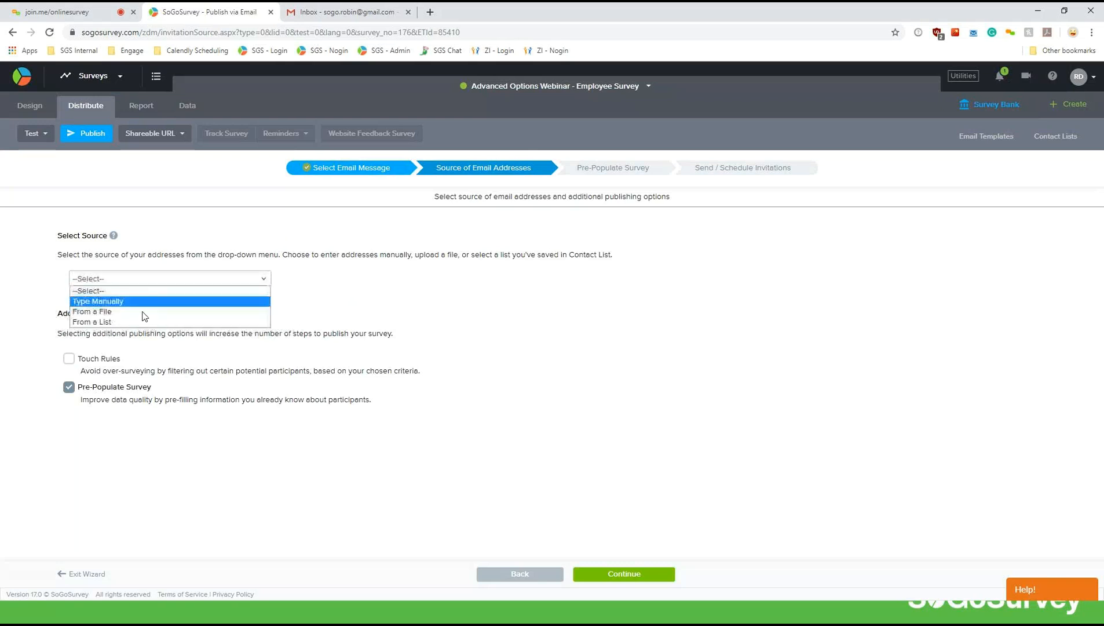
click(109, 322)
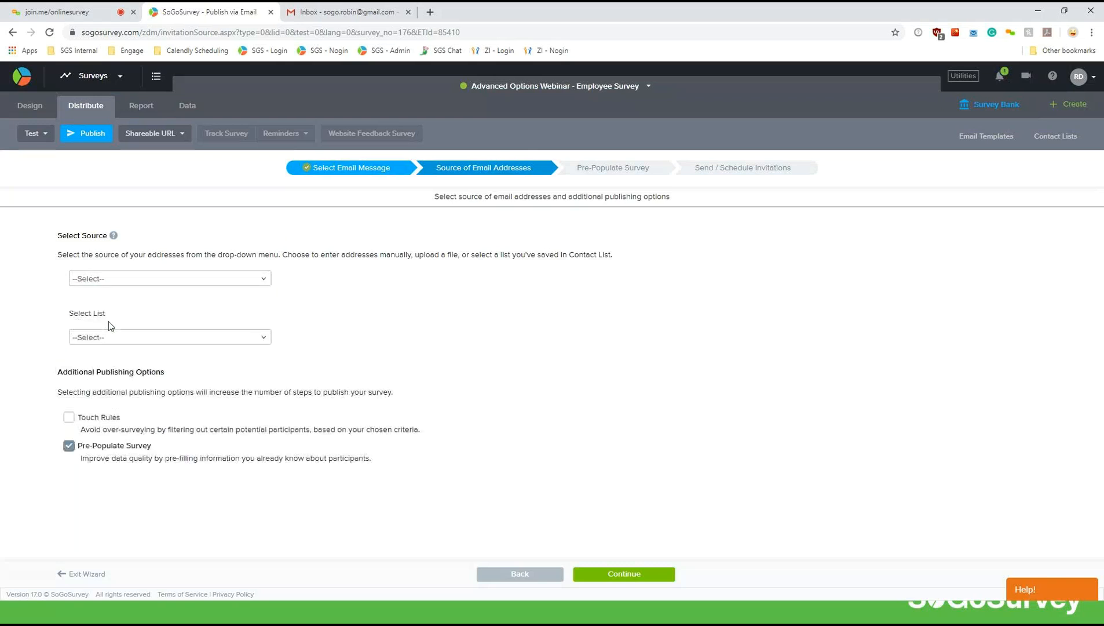
click(109, 339)
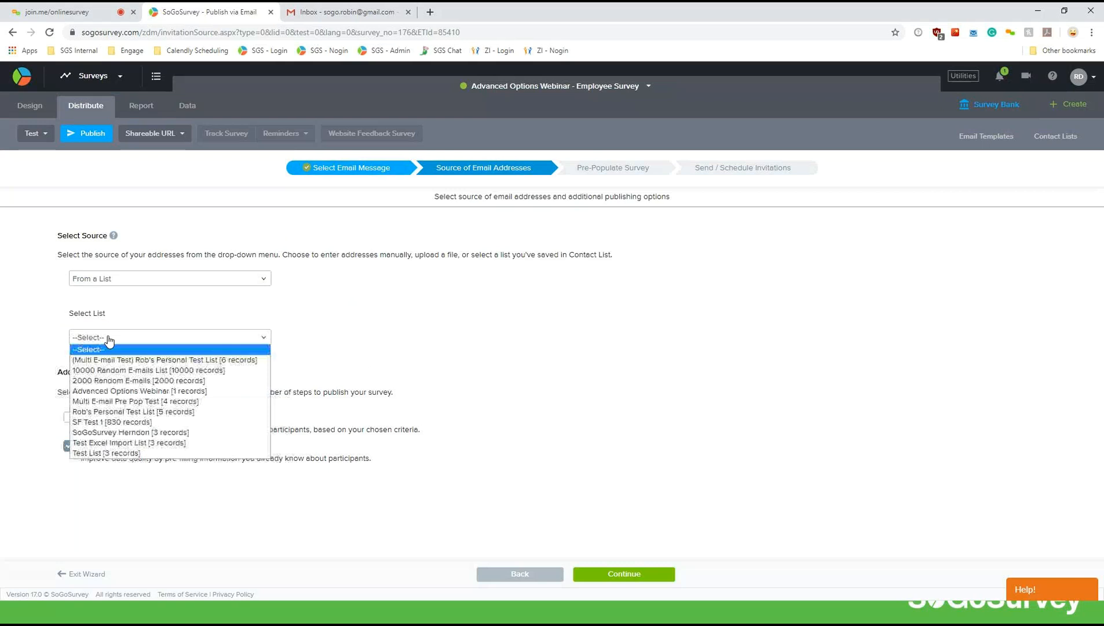
click(119, 391)
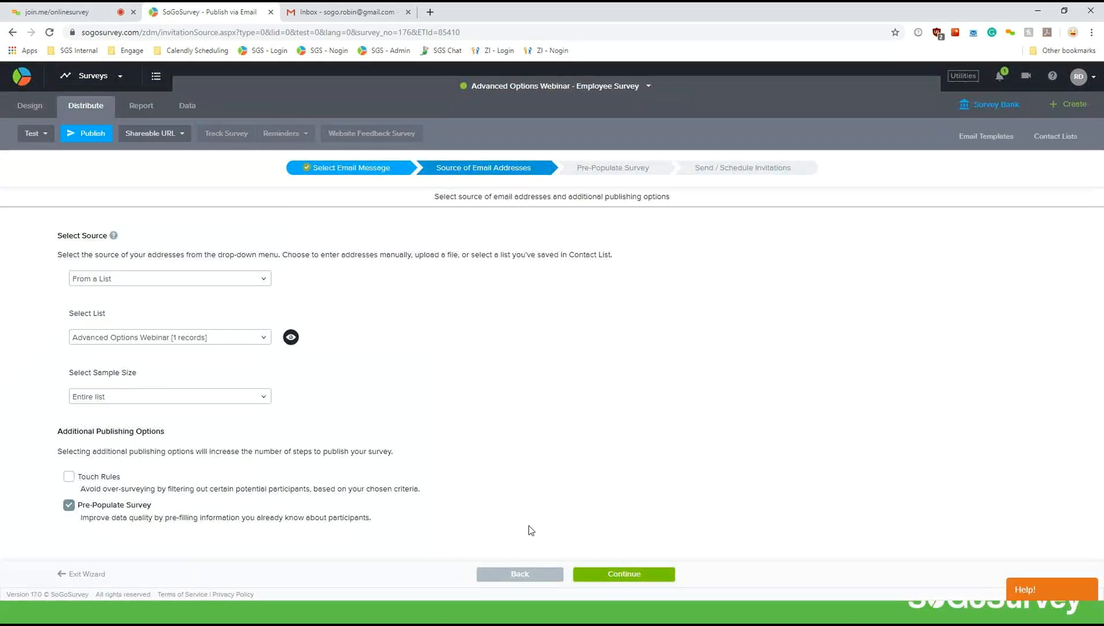
click(636, 579)
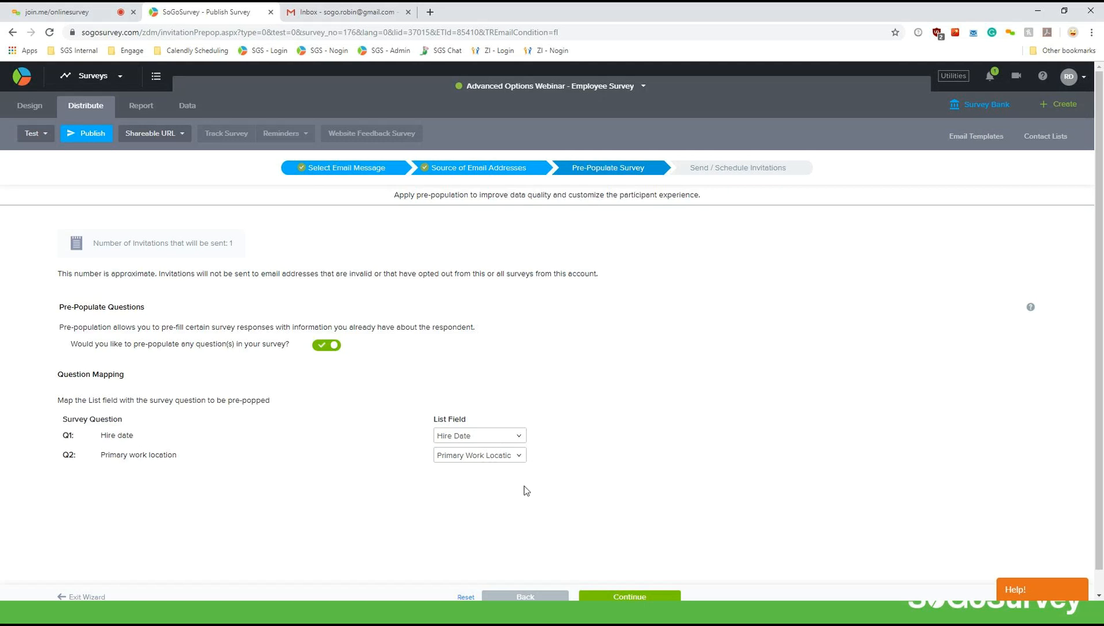
scroll(406, 475, down, 1)
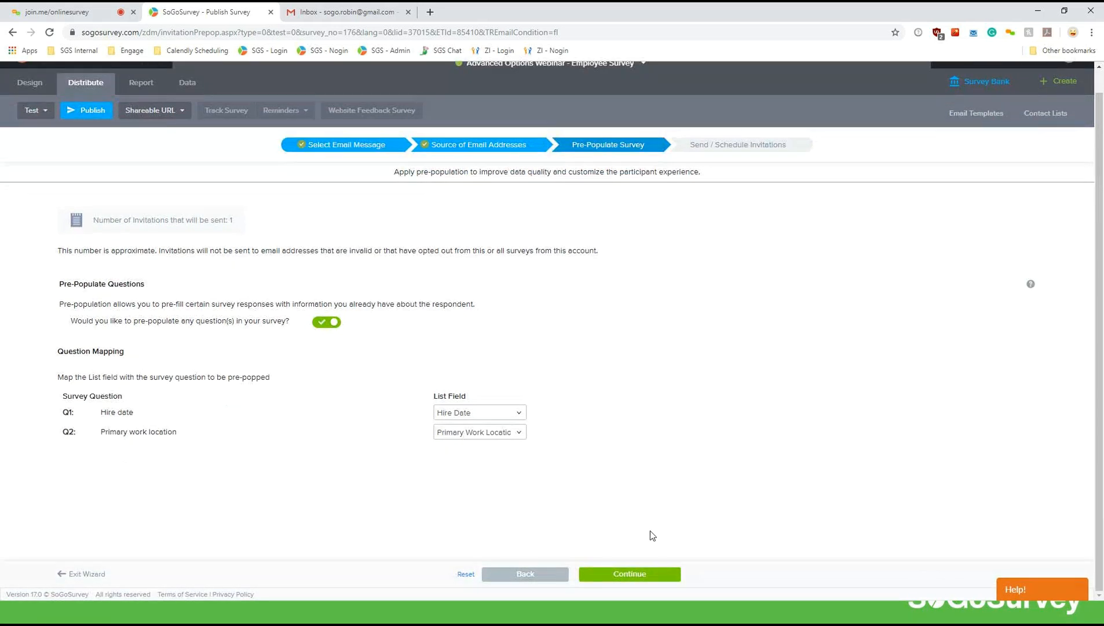
- Continue past the question mapping, preview the pre-populated hire date and work location, and send the email invitation immediately
click(630, 574)
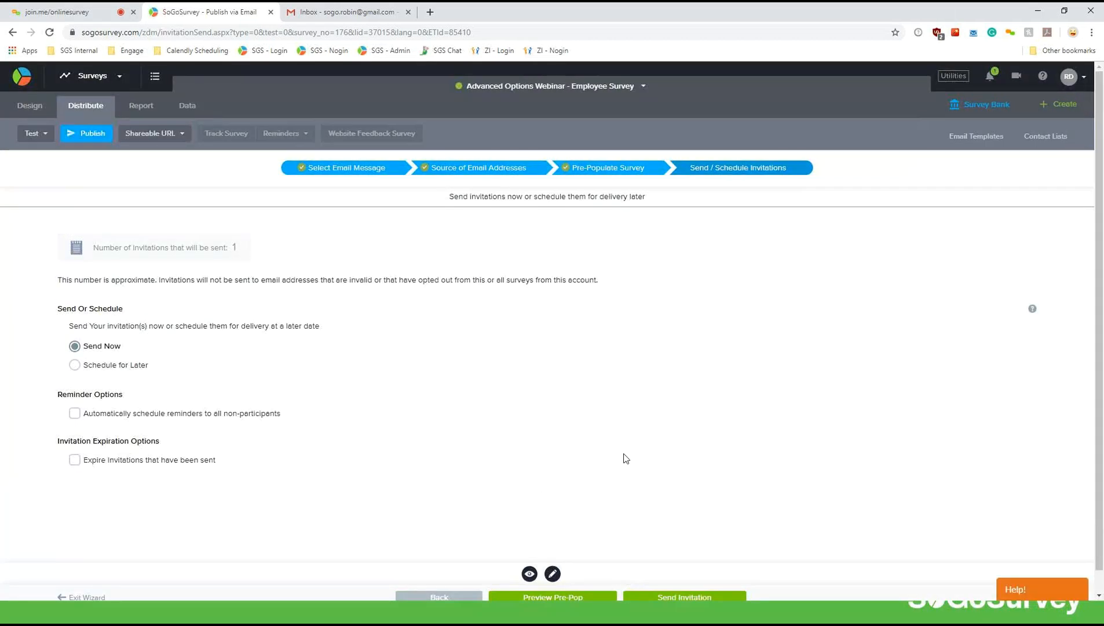
scroll(626, 457, down, 1)
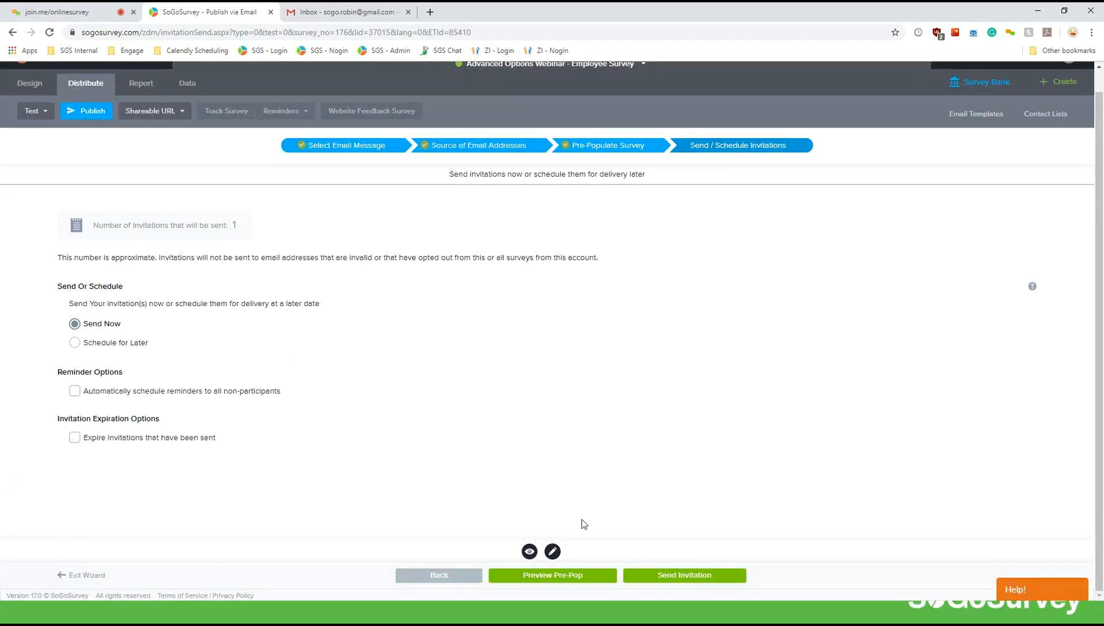
click(550, 583)
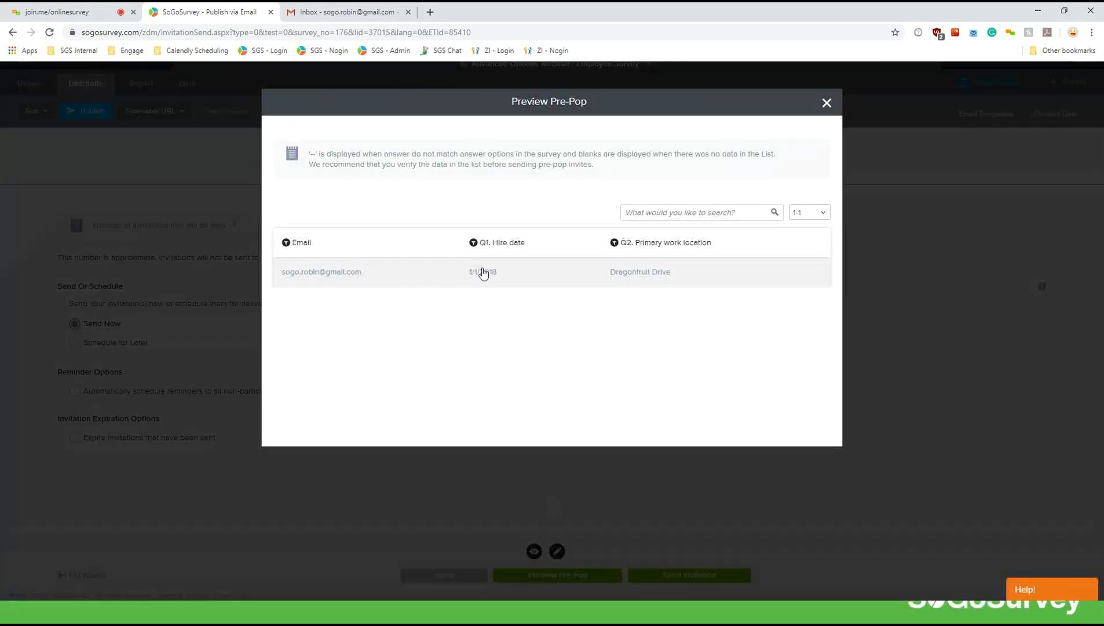
click(827, 104)
click(682, 580)
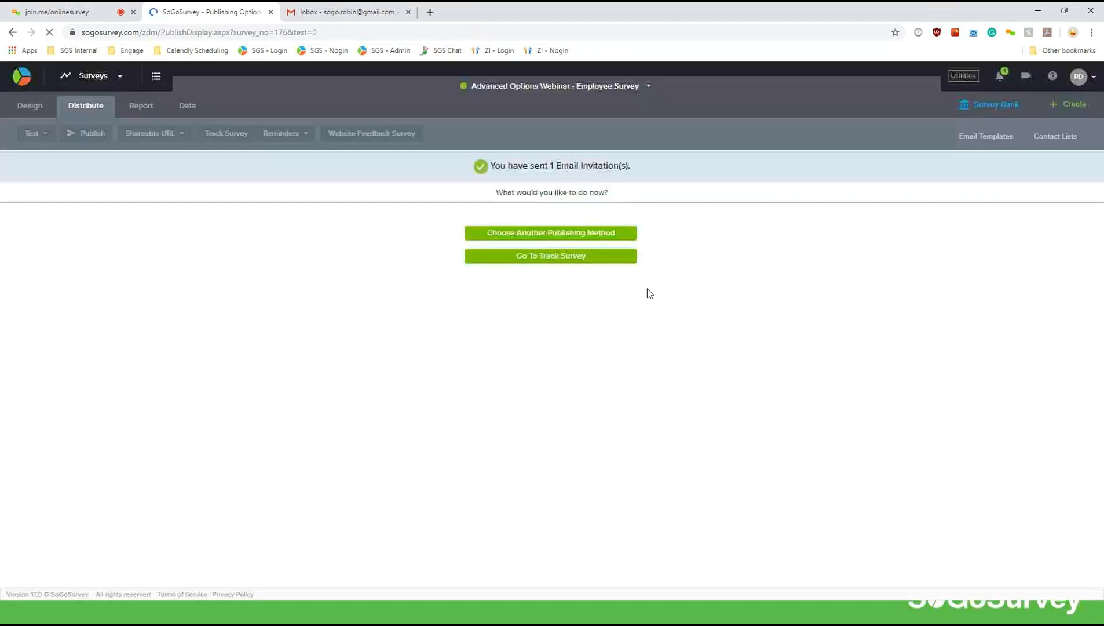
- Switch to the Gmail inbox, refresh it, and open the survey through the link in the "Your Voice Counts" invitation
click(30, 106)
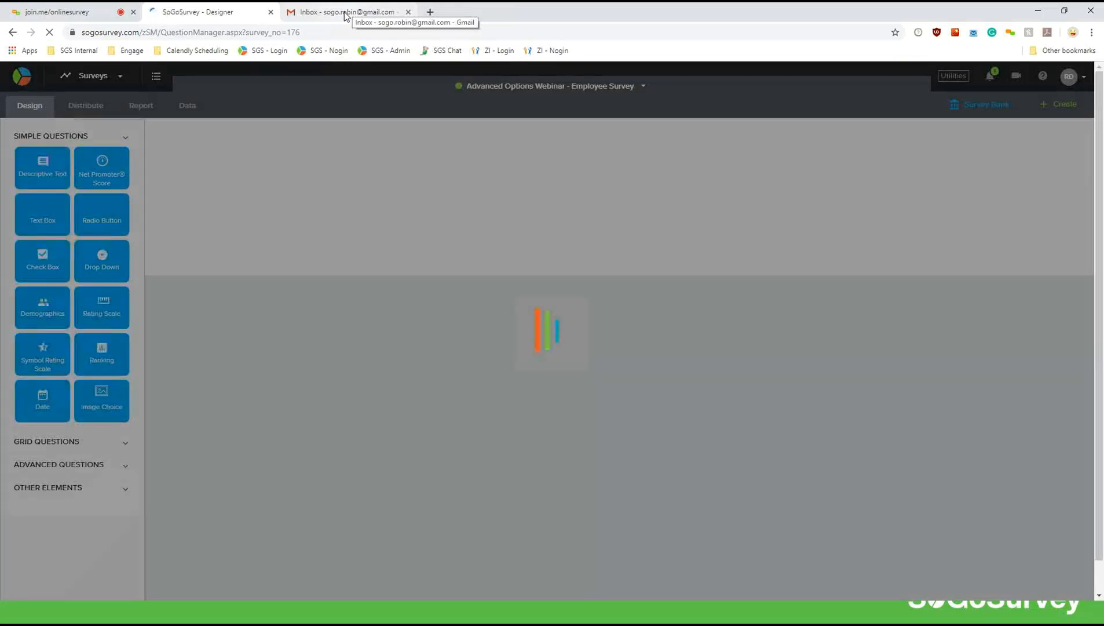
click(346, 14)
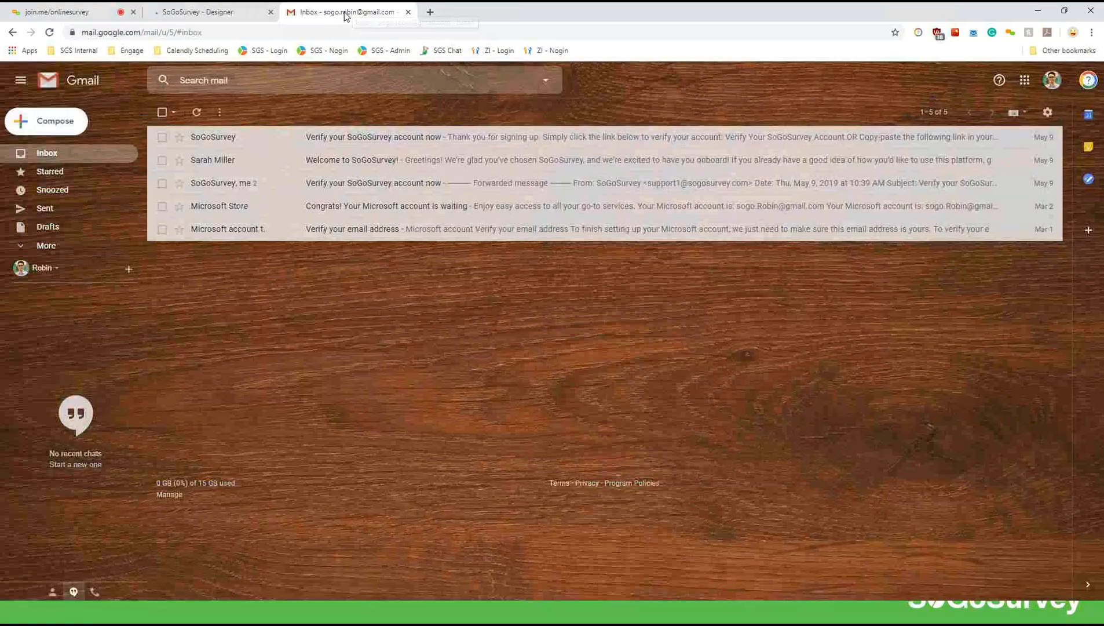
click(197, 113)
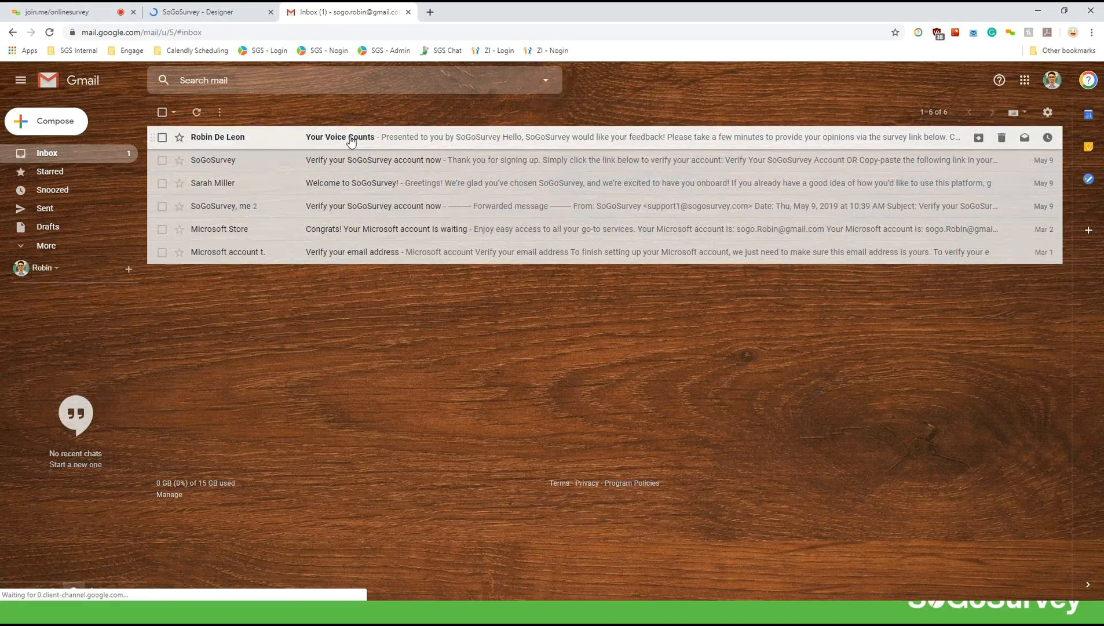
click(352, 141)
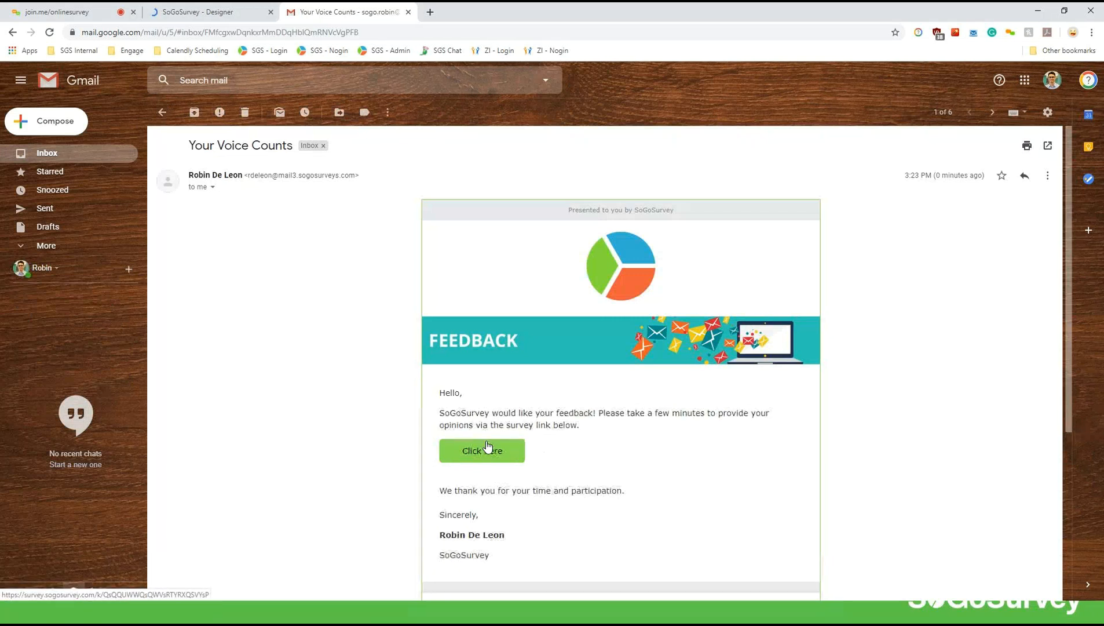
click(487, 455)
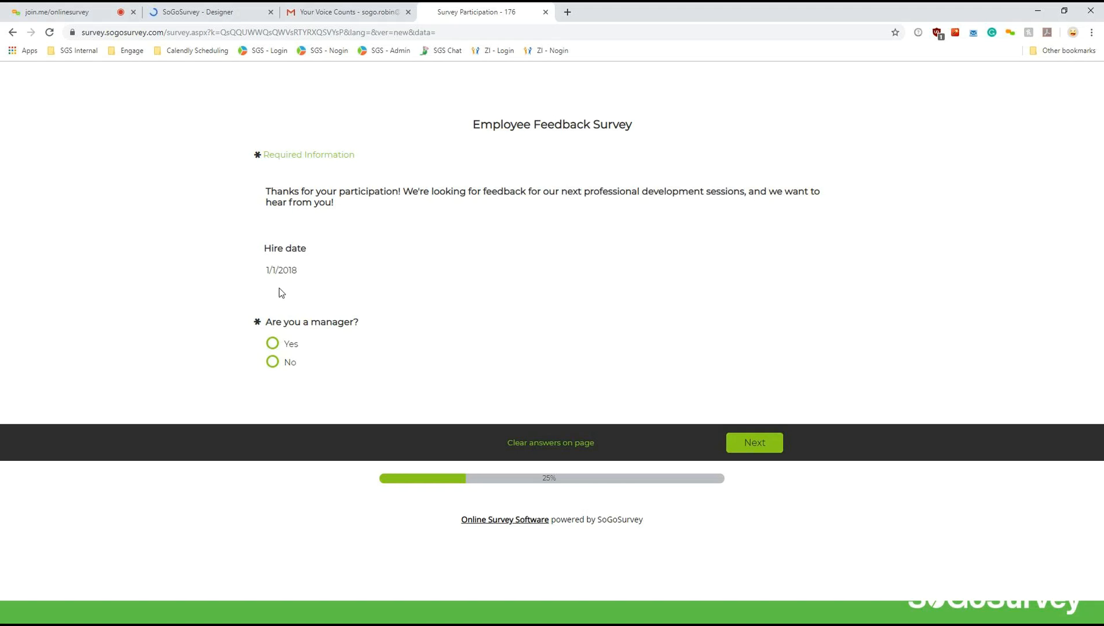
- Answer No to "Are you a manager?" and review the piped location name in the facilities rating question on the following page
click(271, 368)
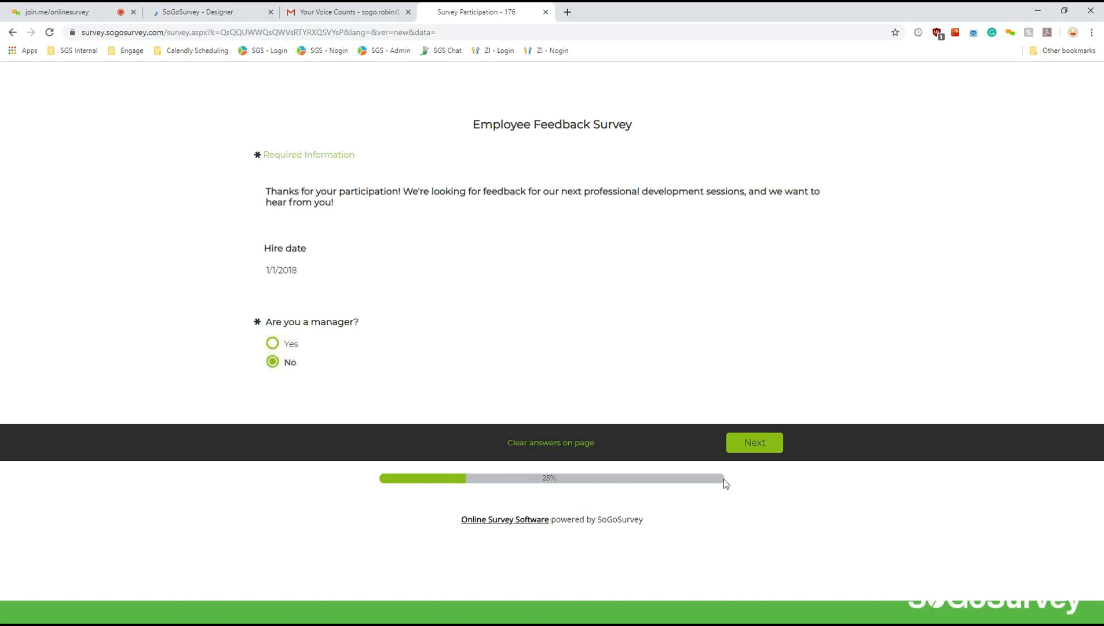
click(769, 450)
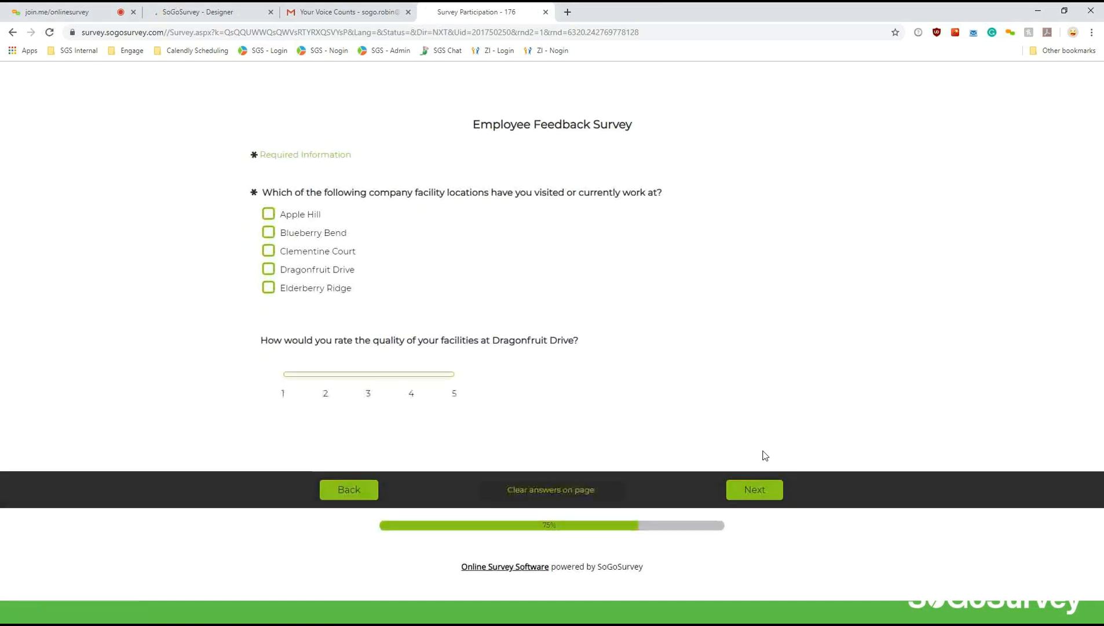
drag(522, 344, 574, 344)
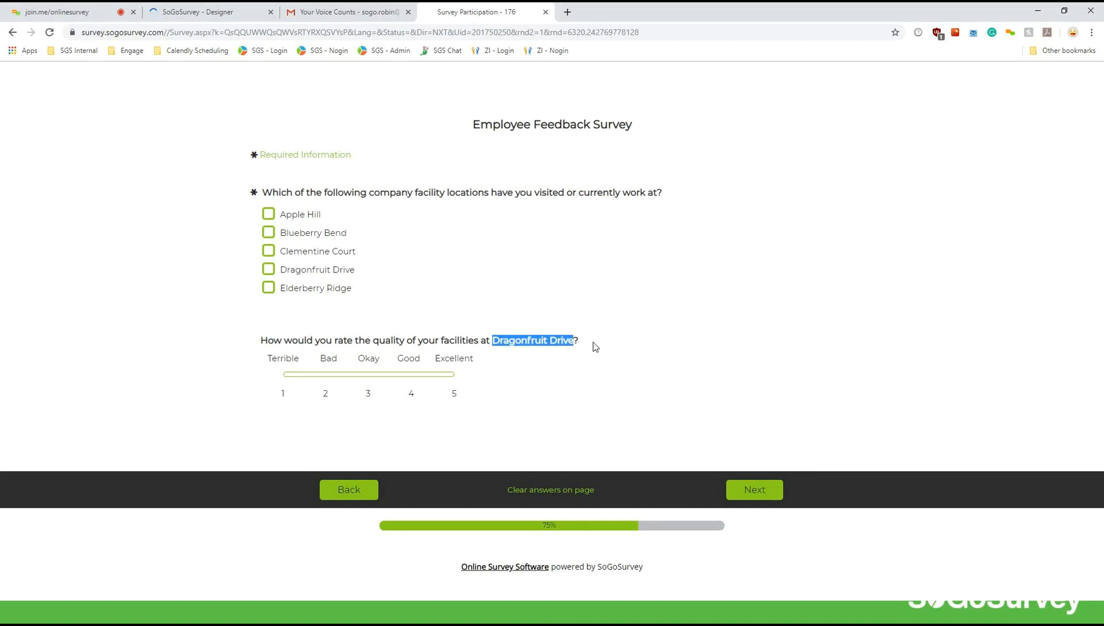
click(667, 355)
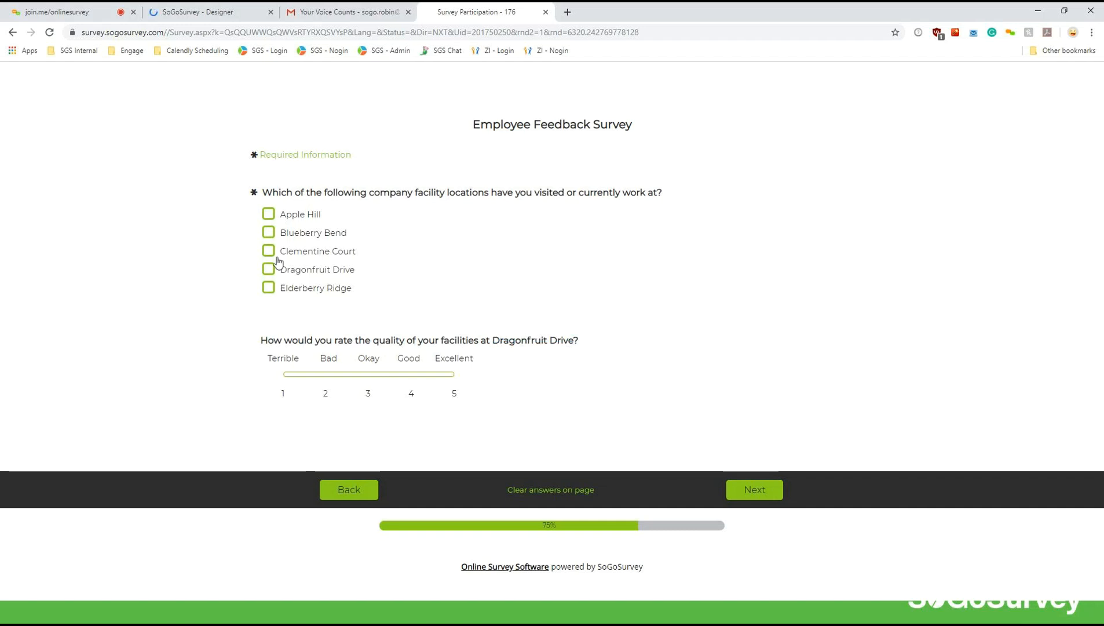
- Select Dragonfruit Drive and Clementine Court as visited locations, rate the facilities 4 (Good), and continue to the final page
click(268, 271)
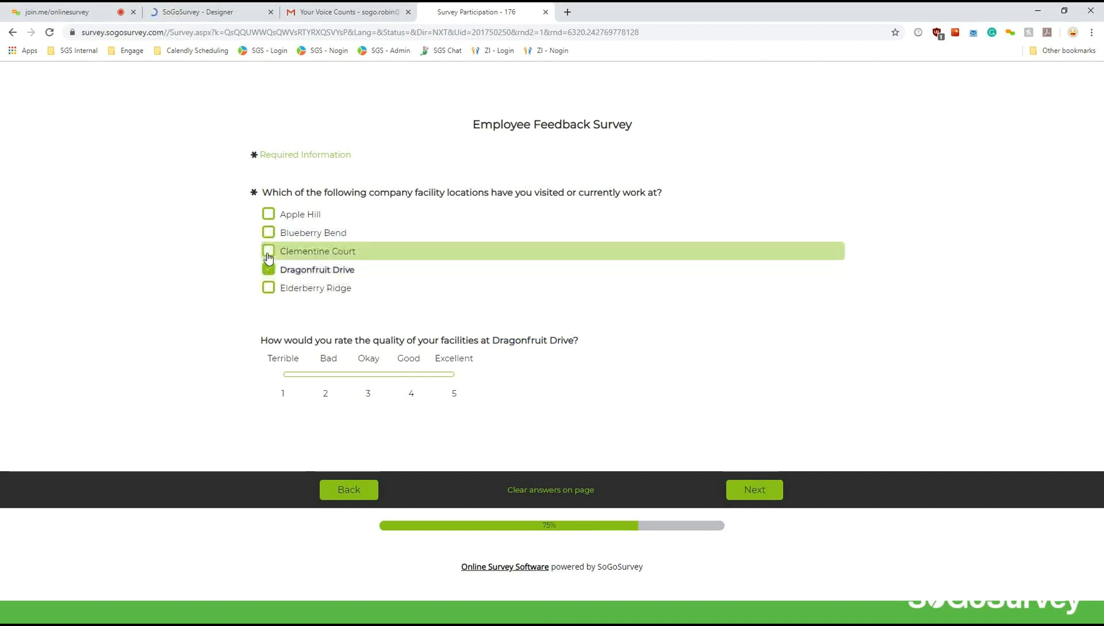
click(268, 255)
click(409, 373)
click(745, 491)
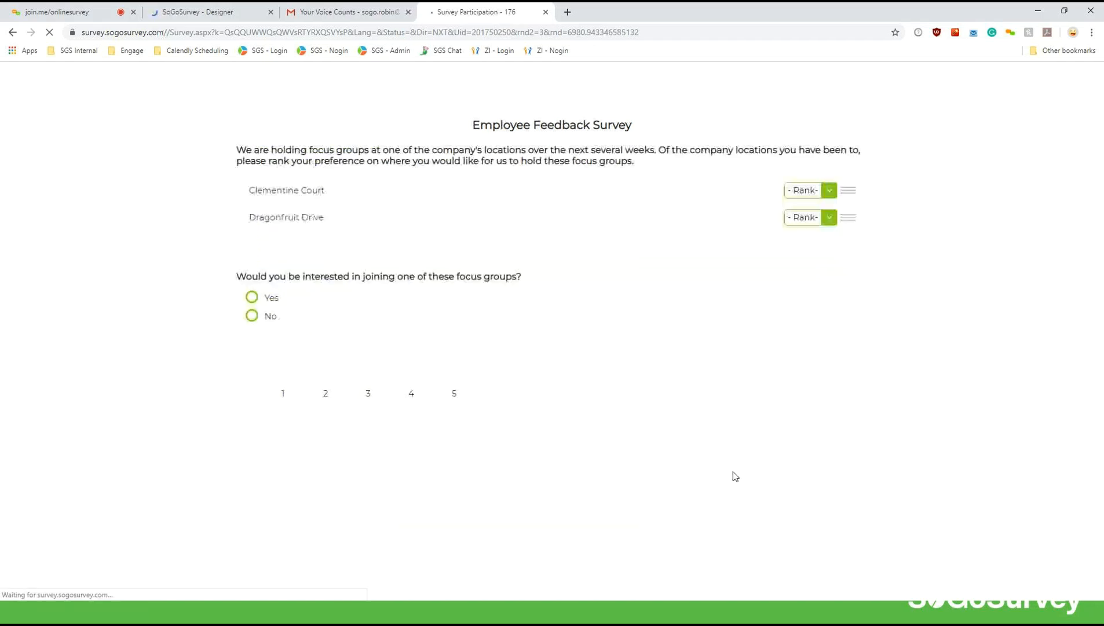
- Rank Dragonfruit Drive first, accept joining a focus group on Friday, September 15, 1 PM, and submit the survey
drag(336, 237, 340, 208)
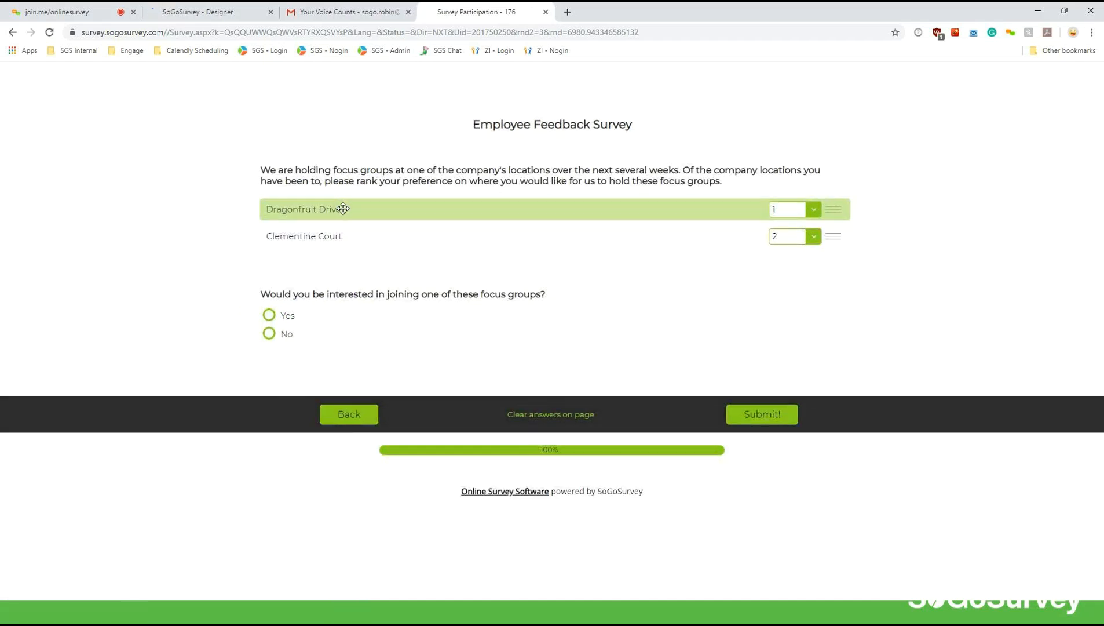
click(316, 321)
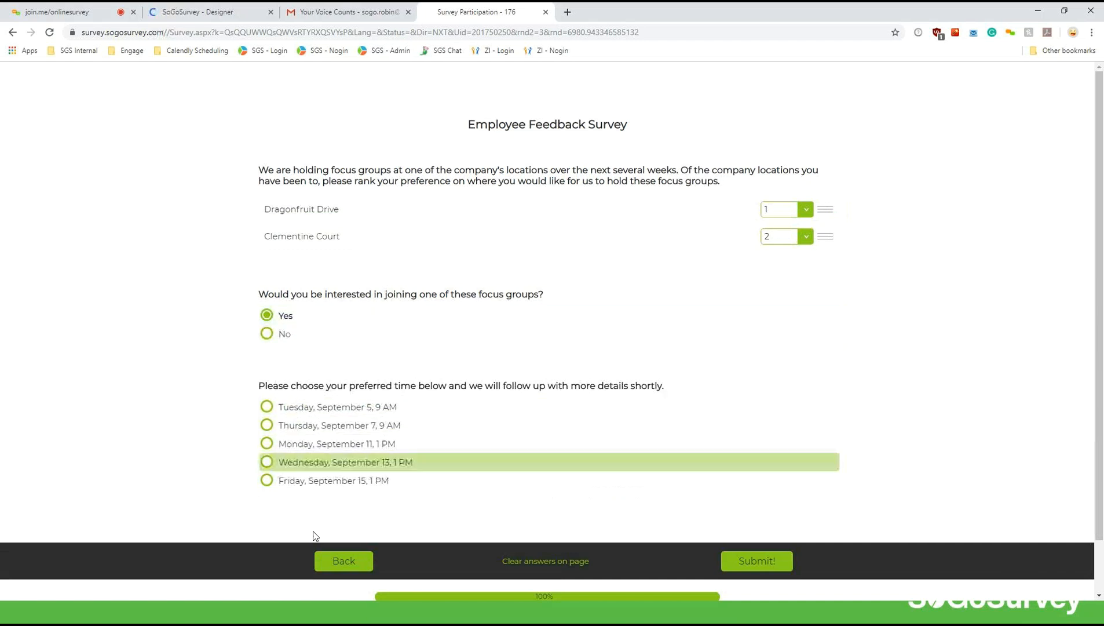
click(333, 487)
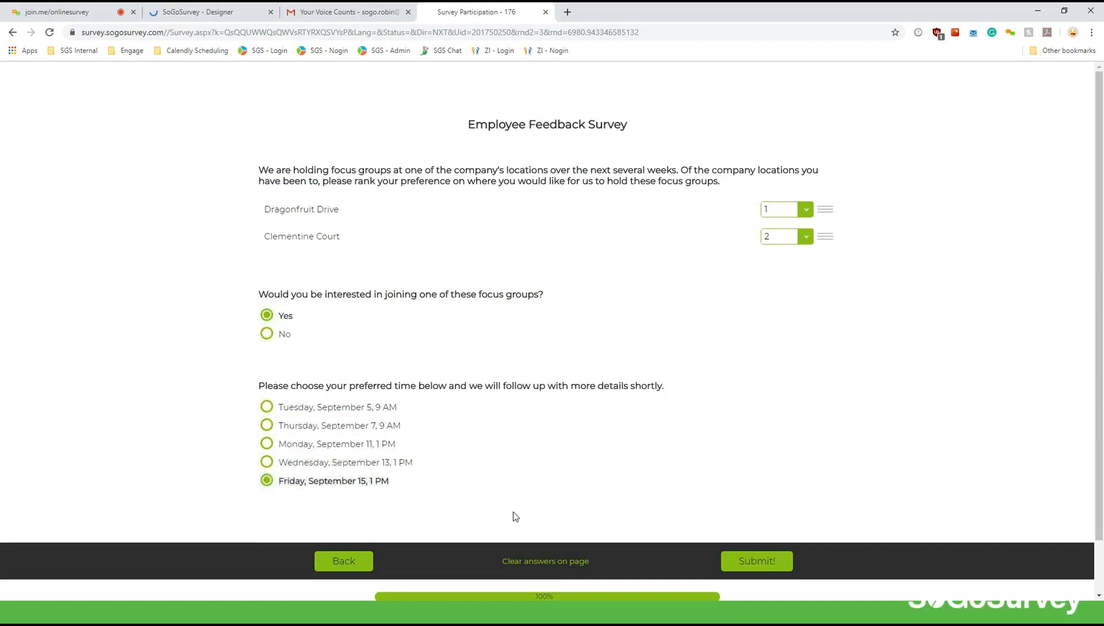
click(757, 566)
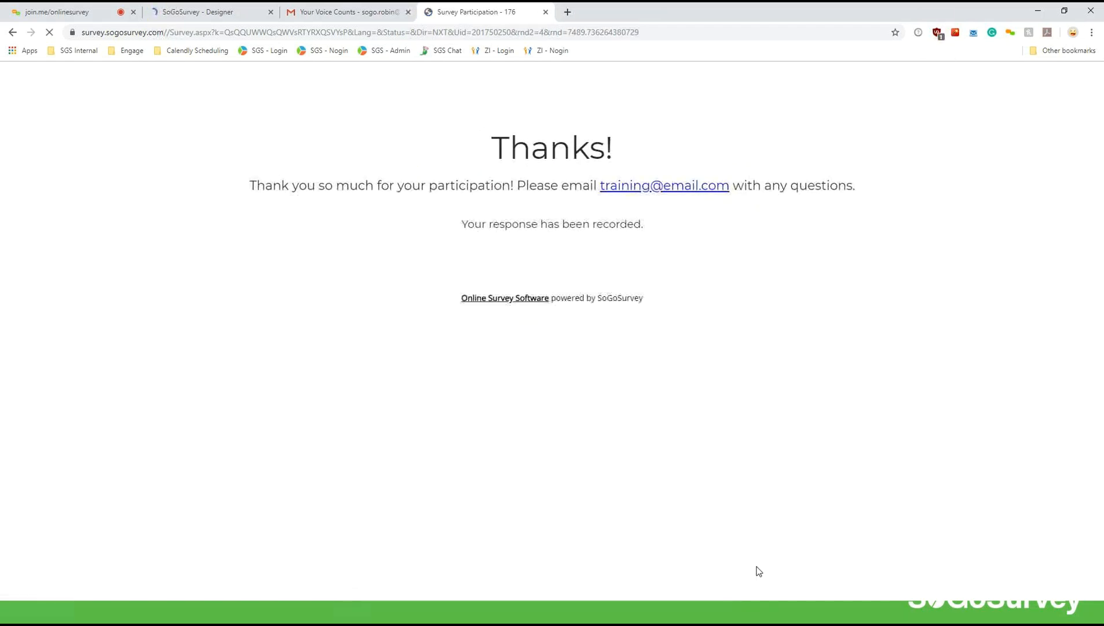
- Close the completed survey and switch to the presentation, advancing from Pre-Population to the Quota Management slide
click(546, 12)
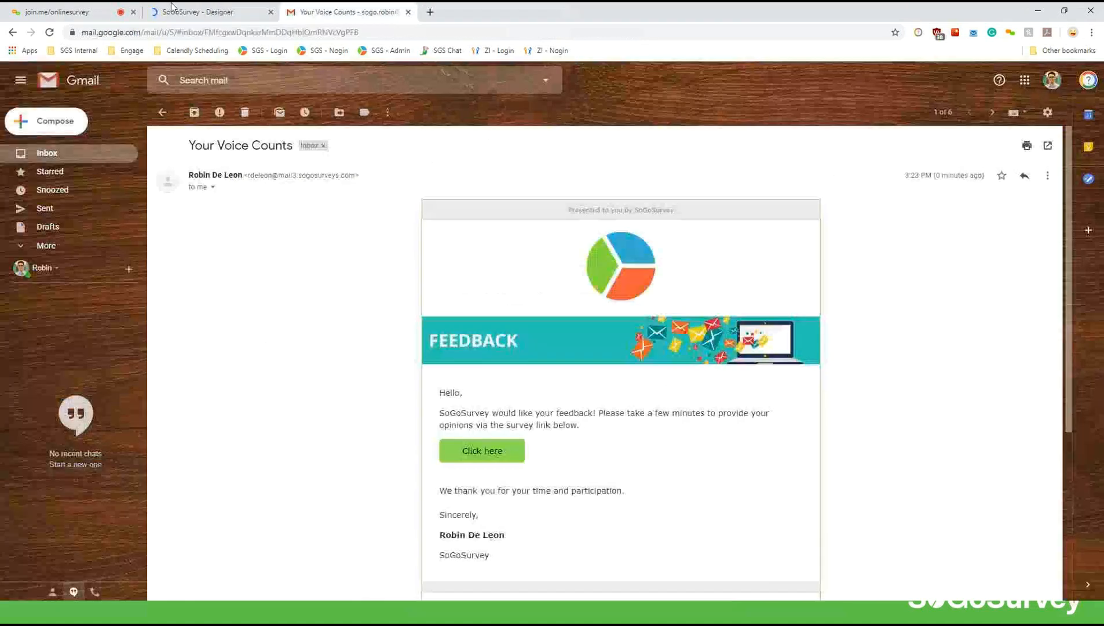
click(204, 8)
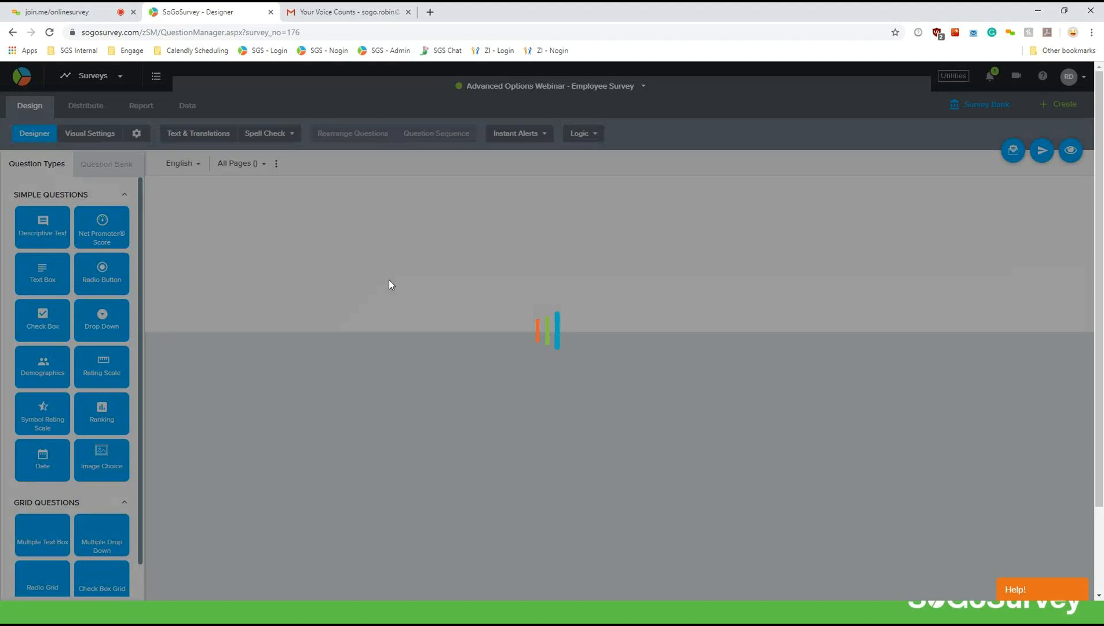
key(alt+Tab)
key(Tab)
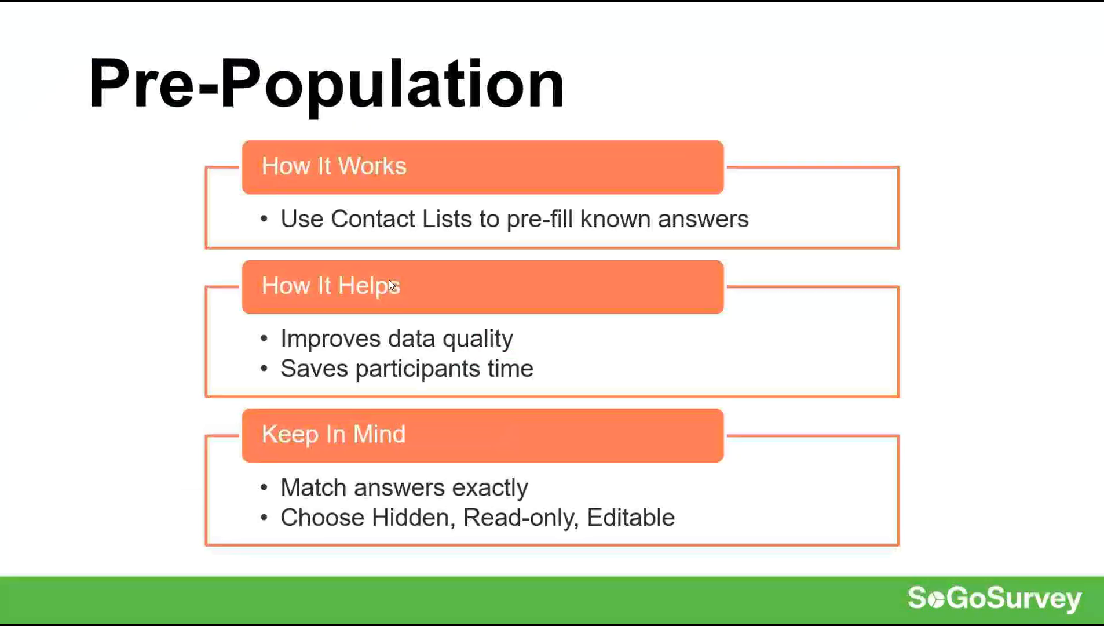
key(Right)
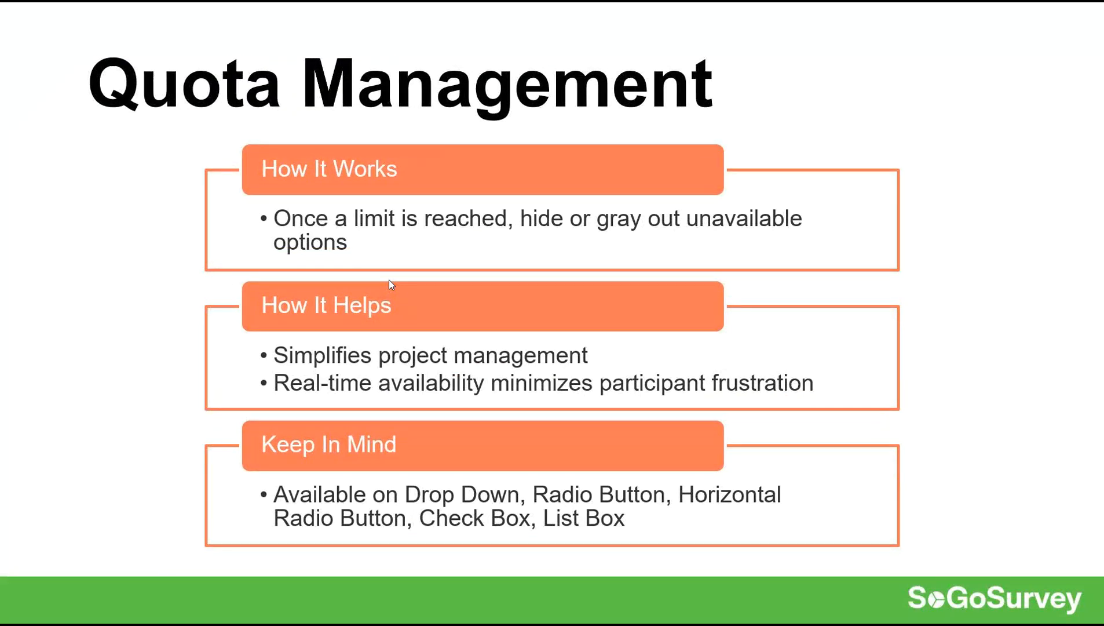
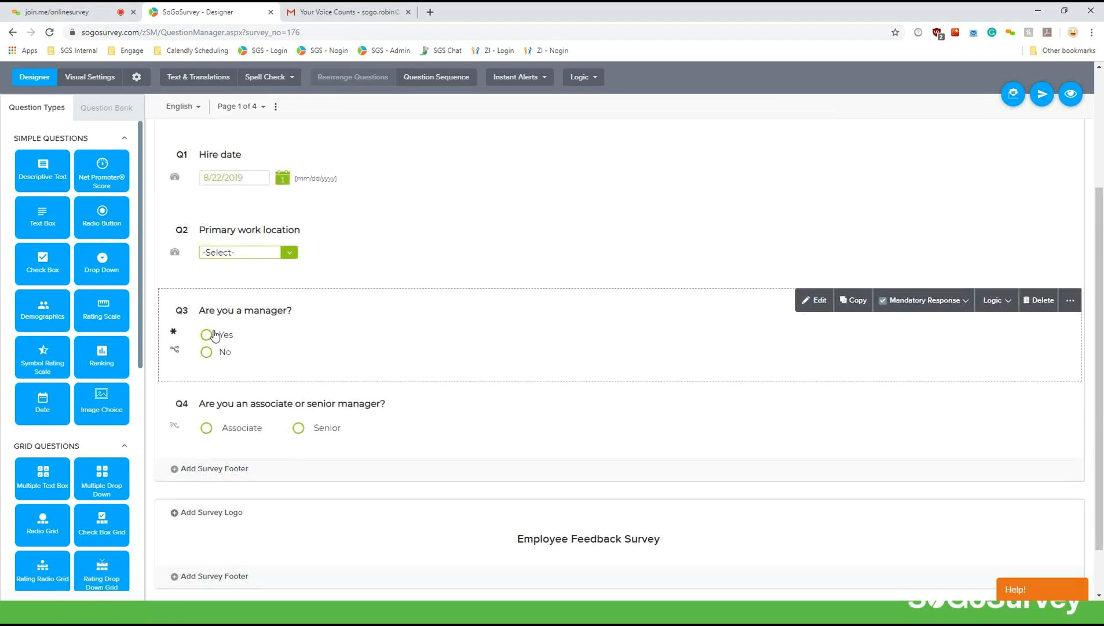
- Review the manager question on page 1 and the department and team size questions on page 2 that depend on it
scroll(222, 332, down, 1)
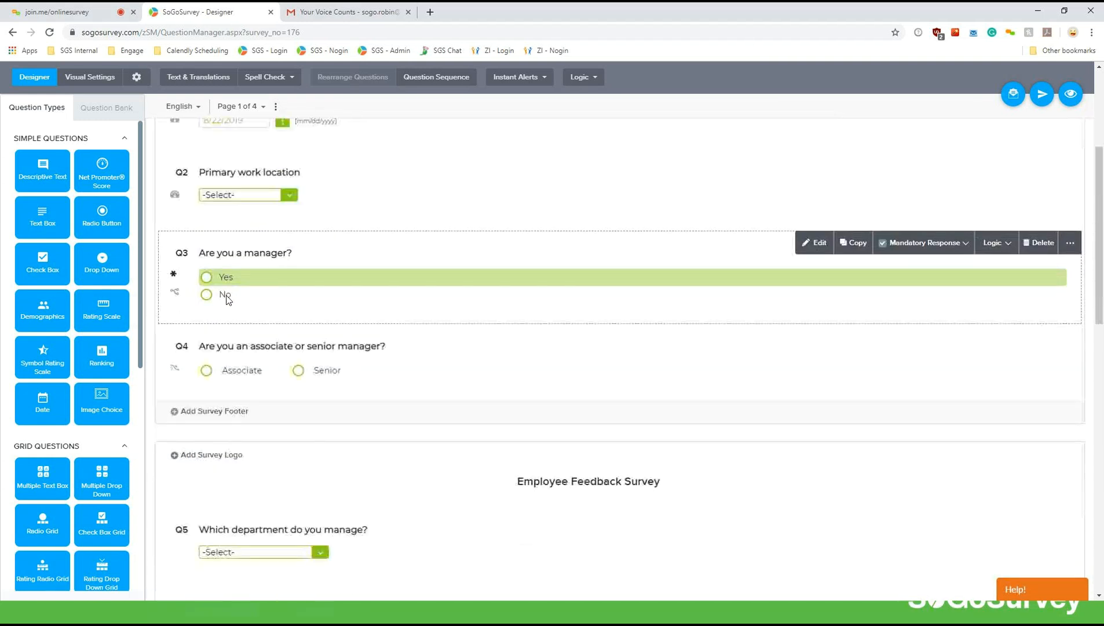
scroll(299, 346, down, 2)
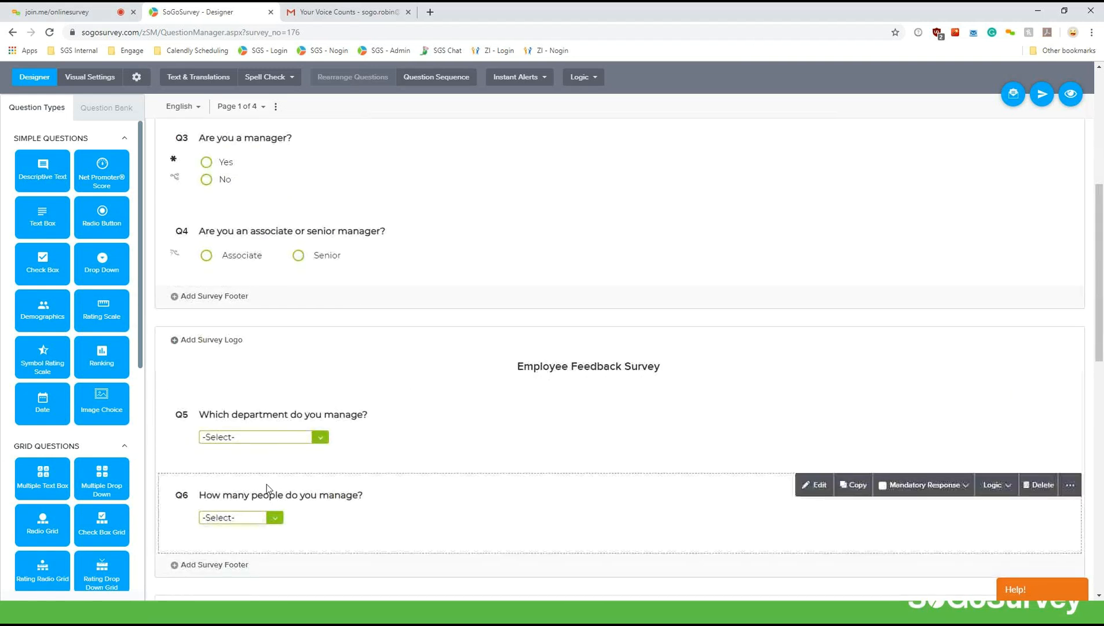
scroll(261, 487, down, 2)
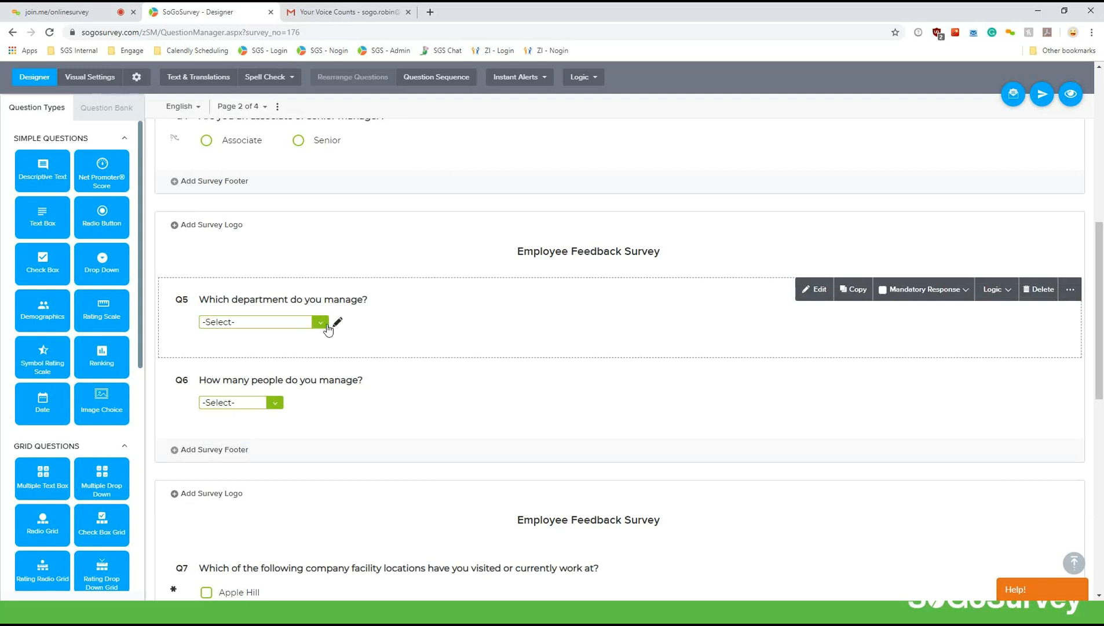
scroll(305, 388, up, 3)
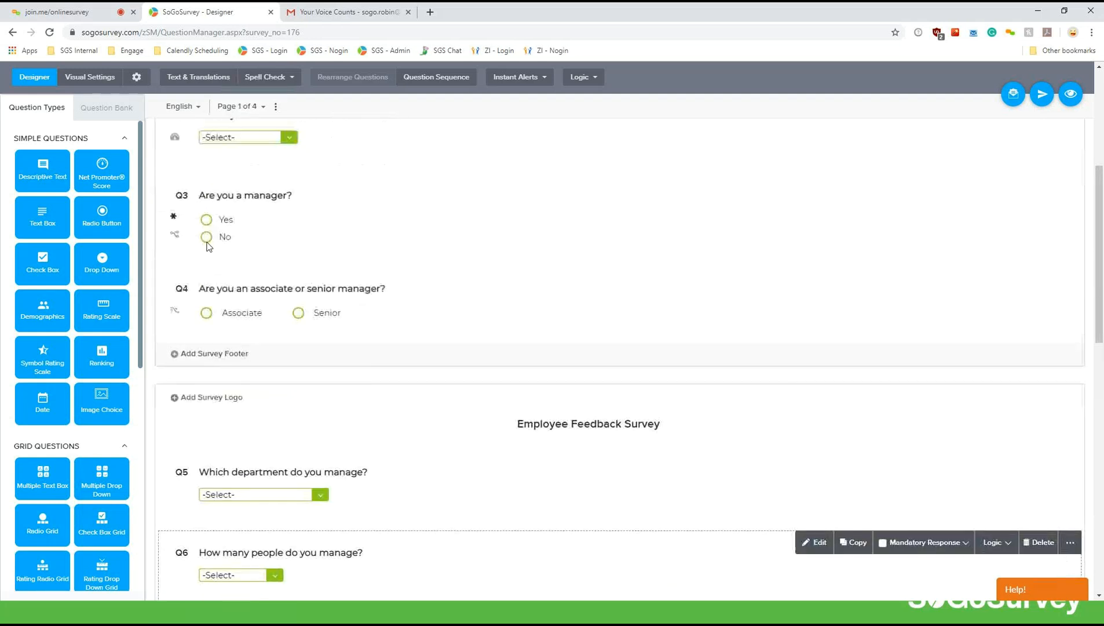
scroll(468, 552, down, 4)
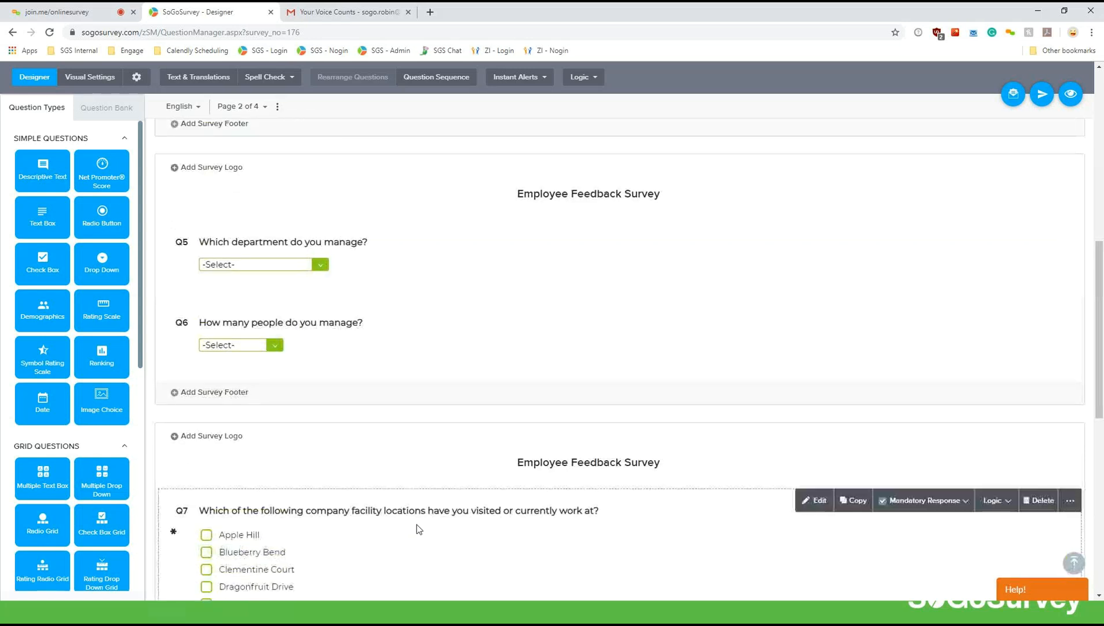
scroll(435, 518, up, 2)
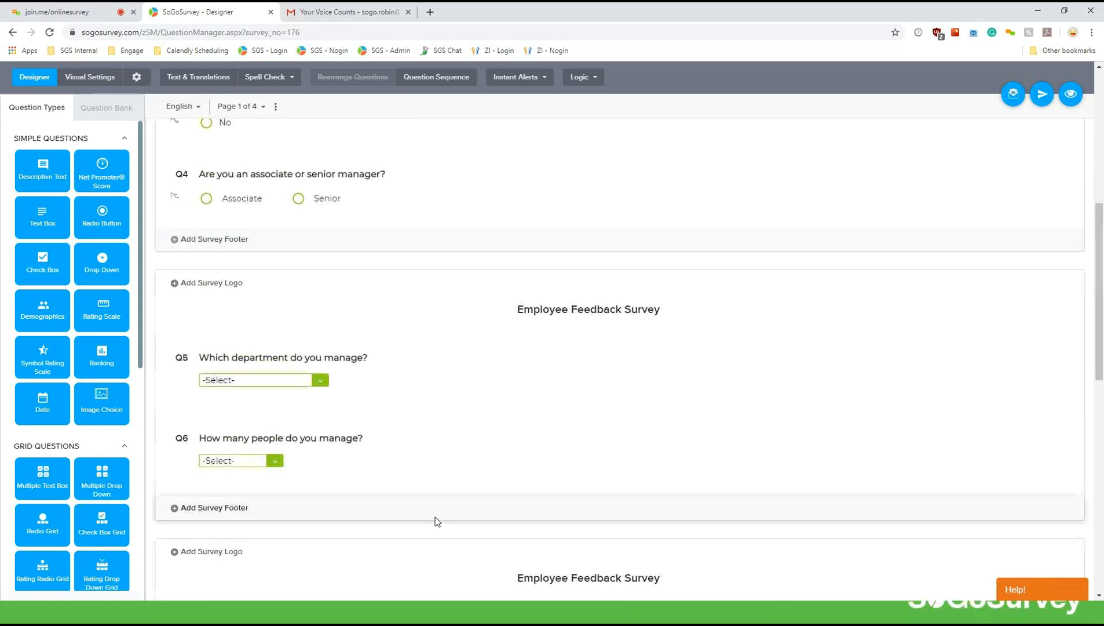
scroll(434, 517, up, 3)
- View the Single-Question Branching rules for "Are you a manager?" and dismiss the notice
click(582, 81)
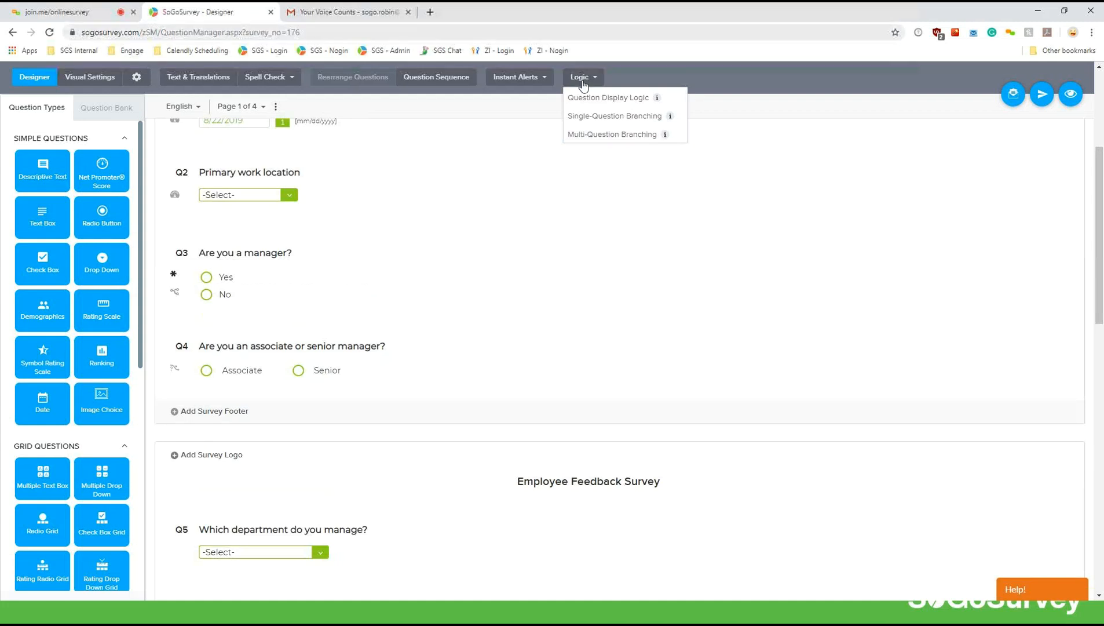
click(646, 80)
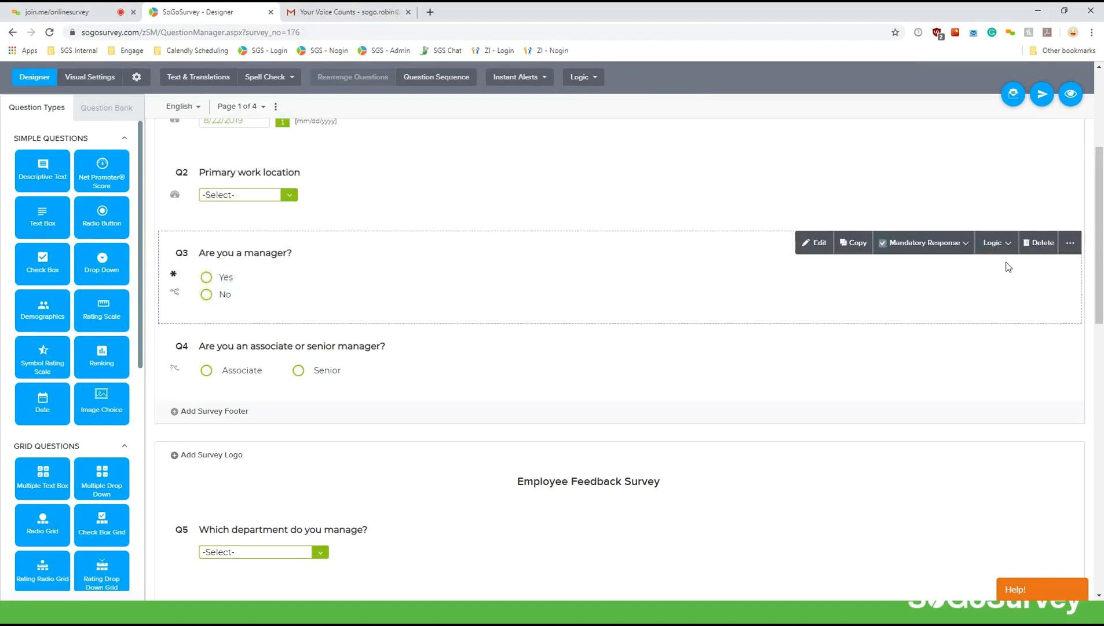
click(995, 244)
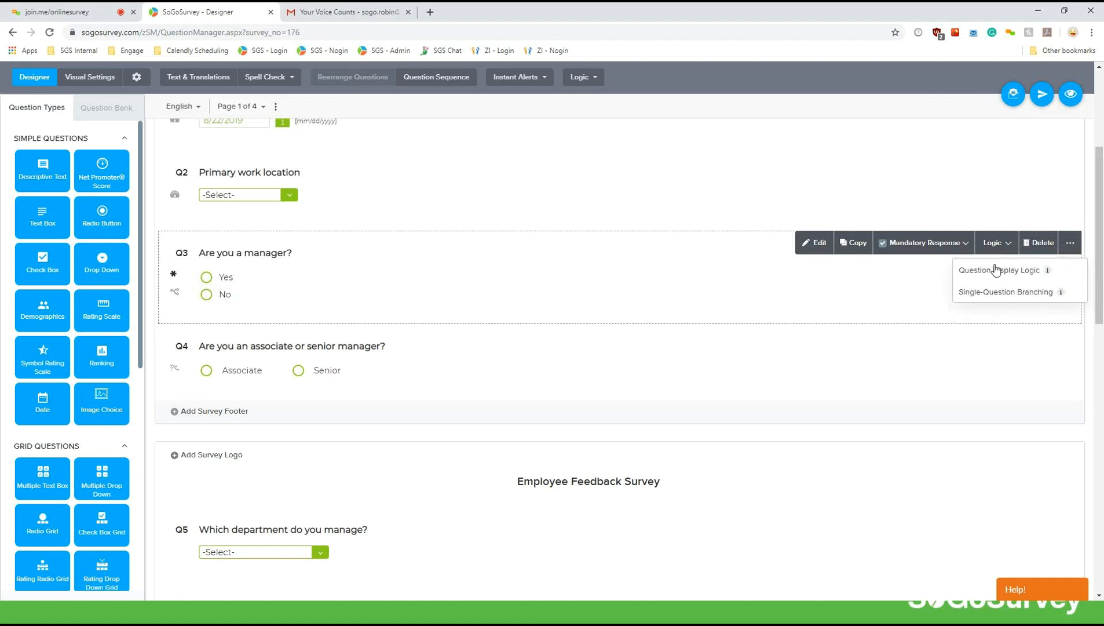
click(983, 294)
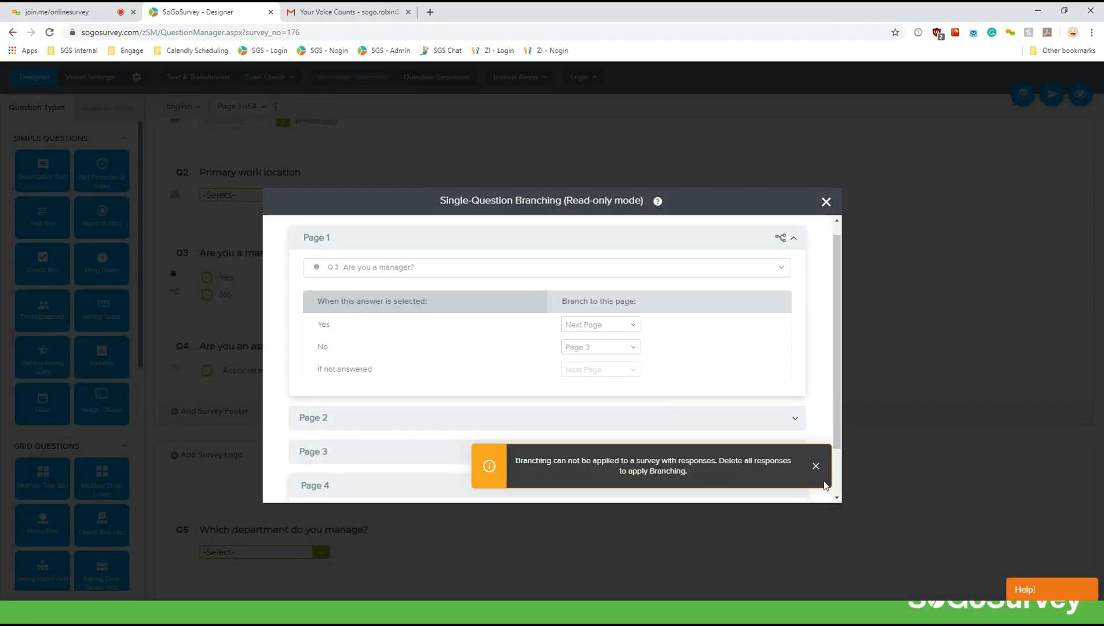
click(816, 467)
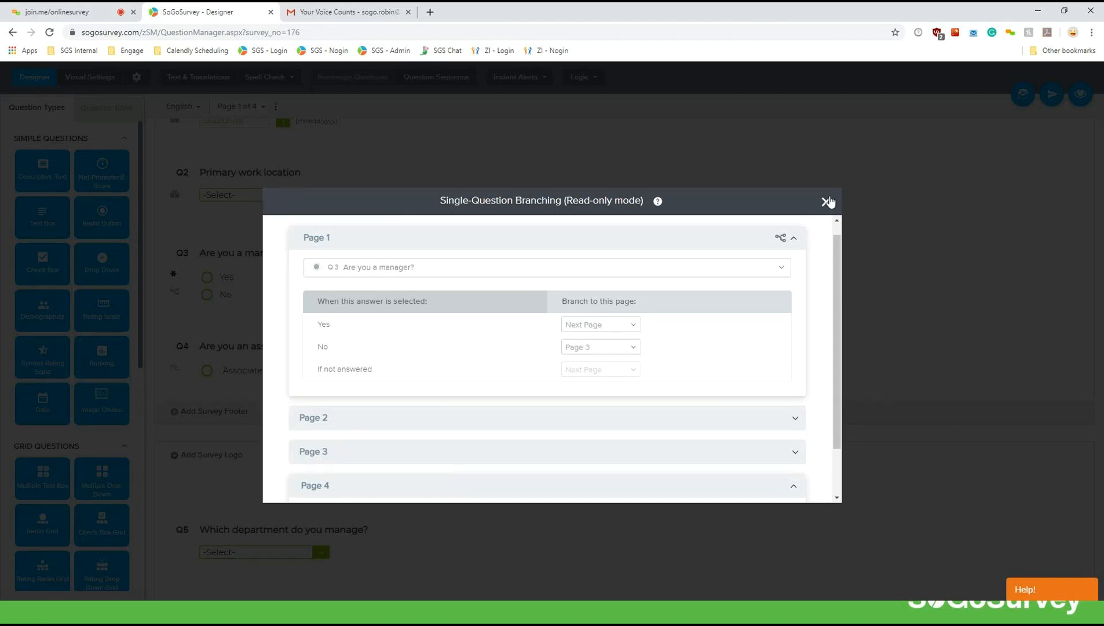
- Close the read-only branching rules and open the survey's single-use link tracking details
click(825, 203)
scroll(180, 194, up, 4)
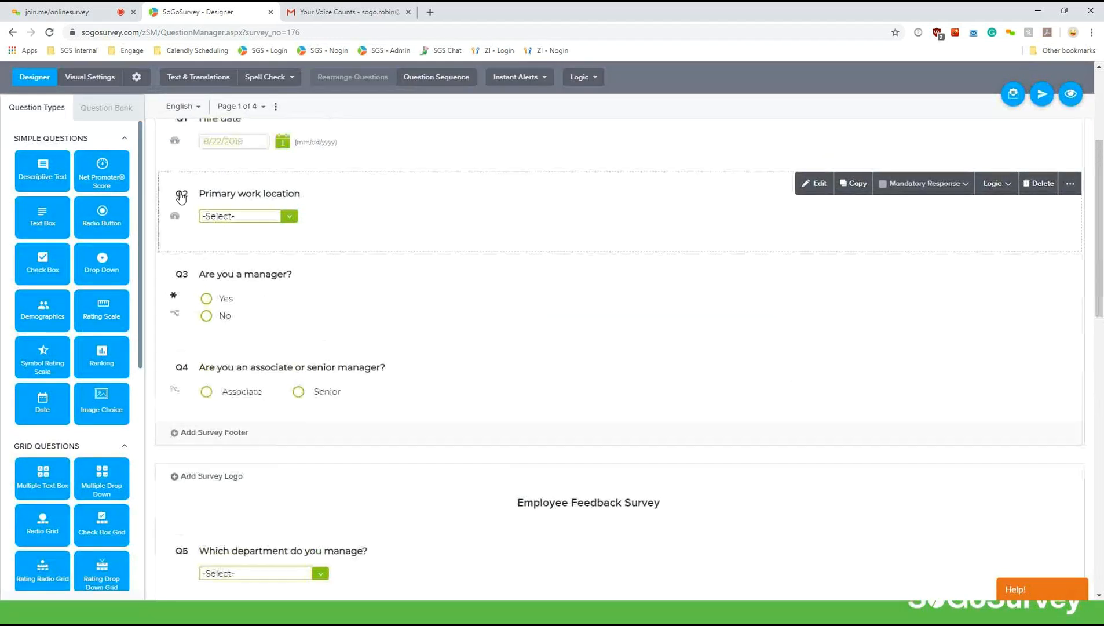
scroll(180, 191, up, 1)
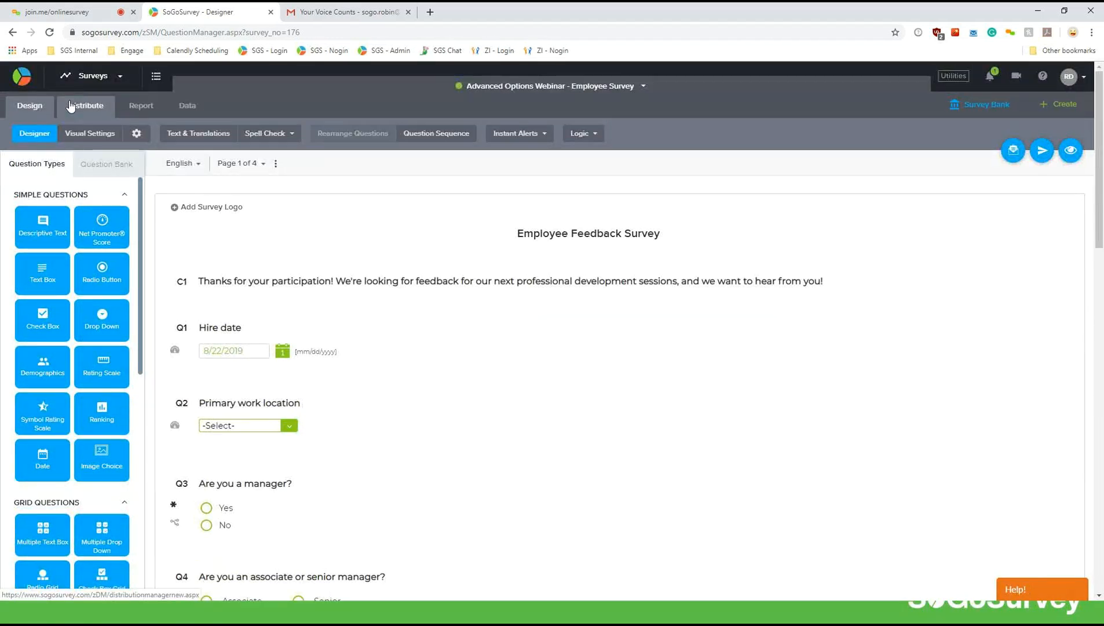
click(95, 109)
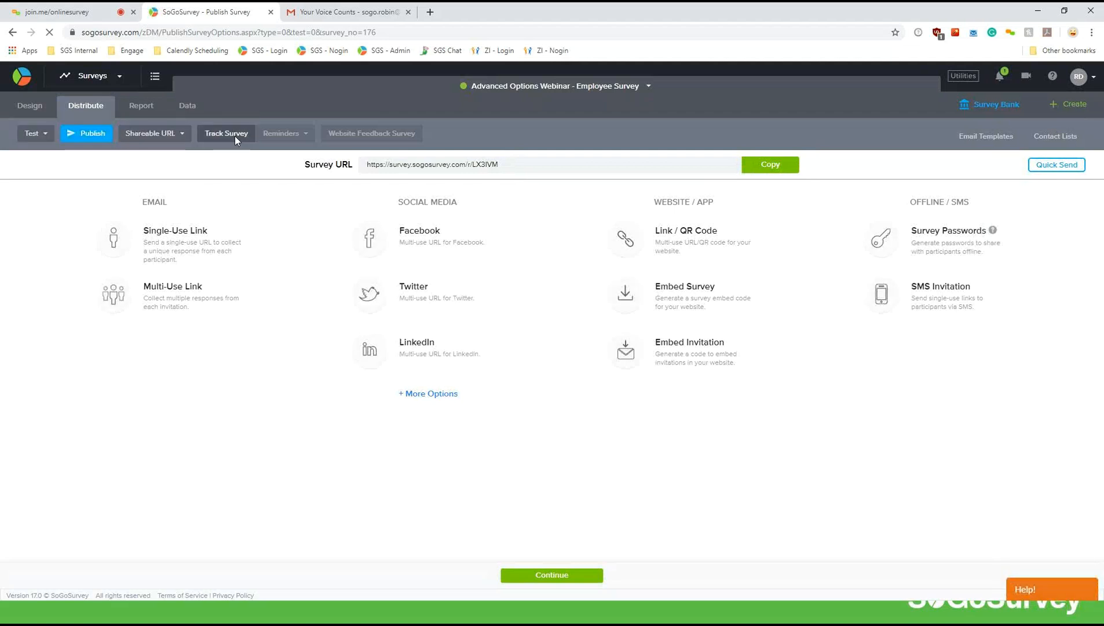
click(235, 136)
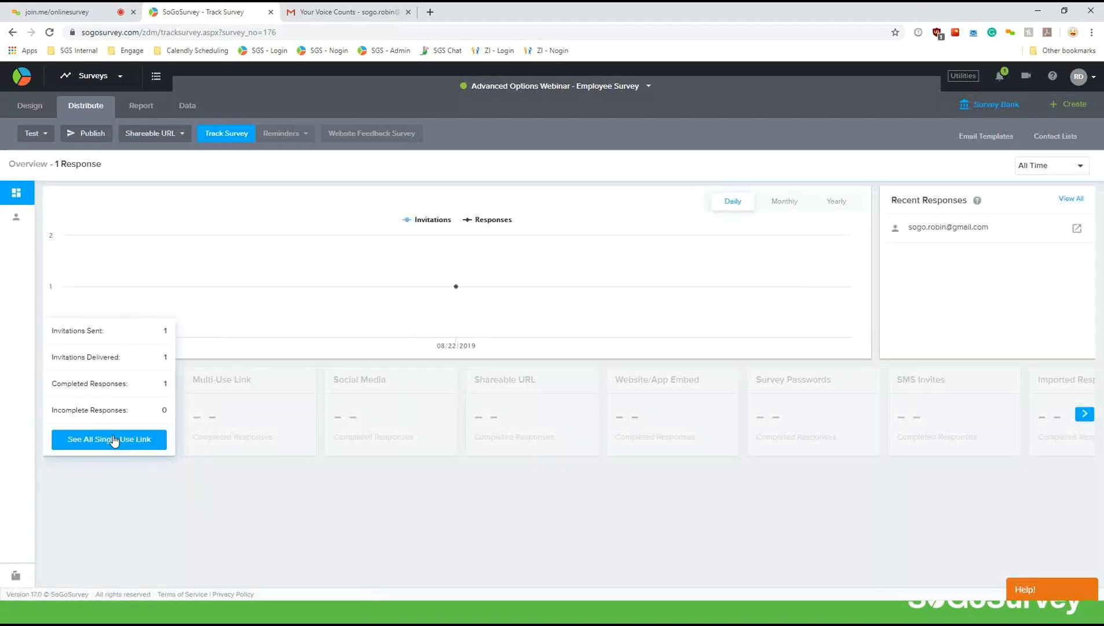
click(109, 438)
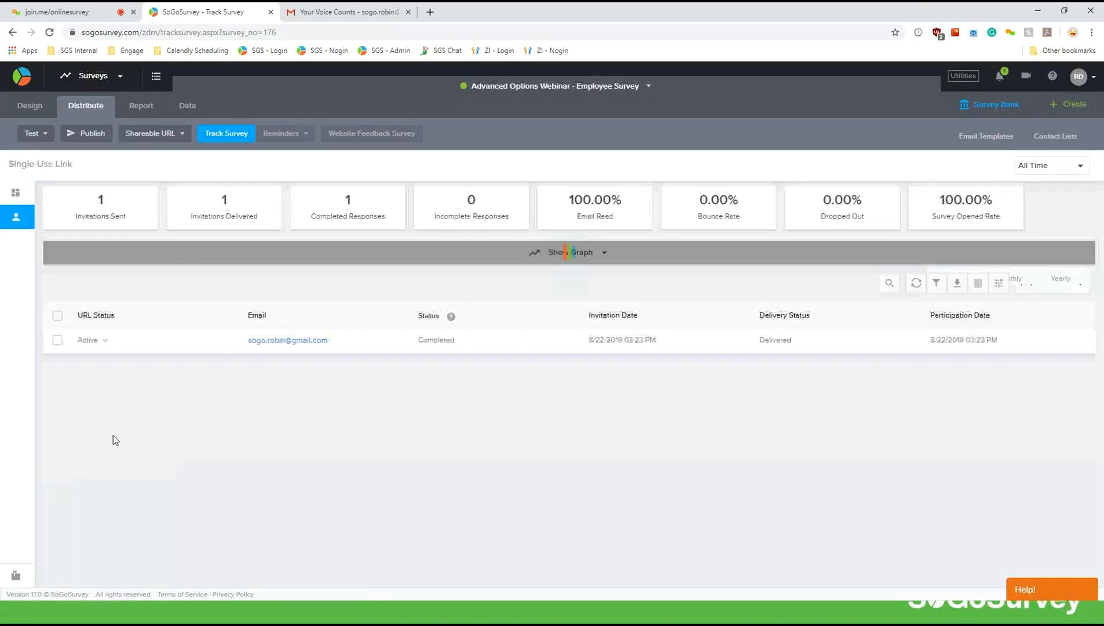
- Permanently delete the completed single-use invitation and its response data, entering "delete" as the confirmation text
click(57, 341)
click(74, 282)
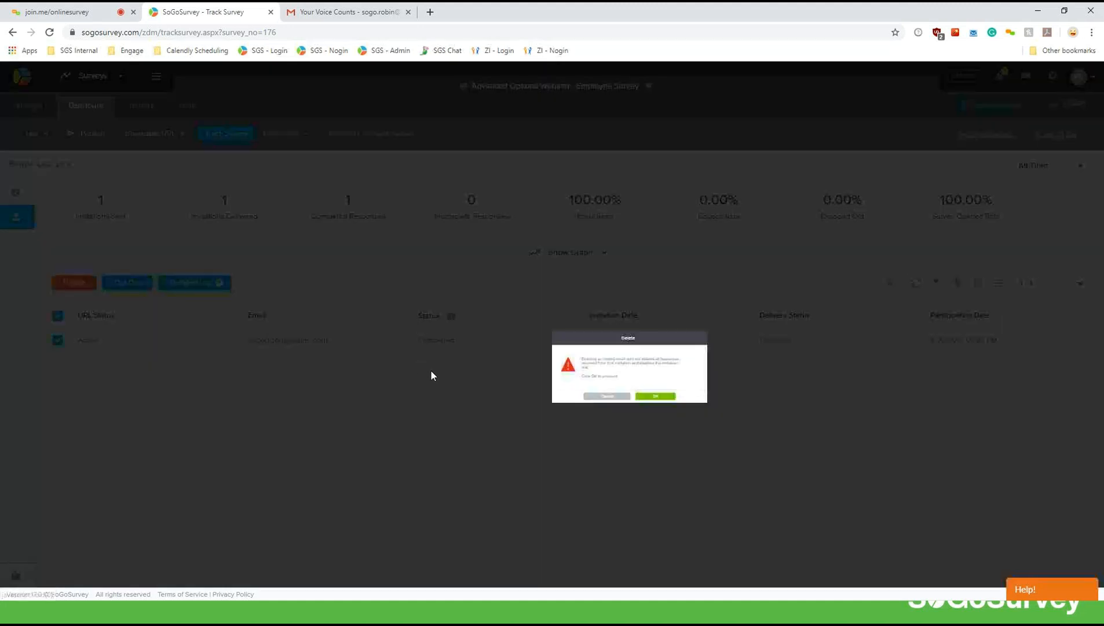
click(597, 390)
click(493, 374)
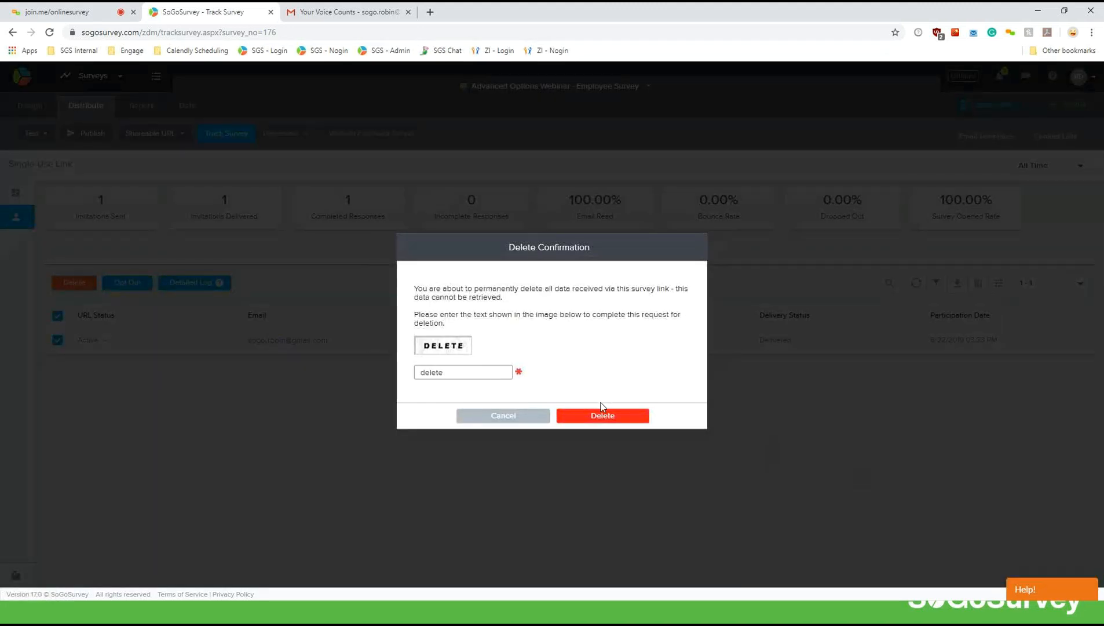
click(594, 416)
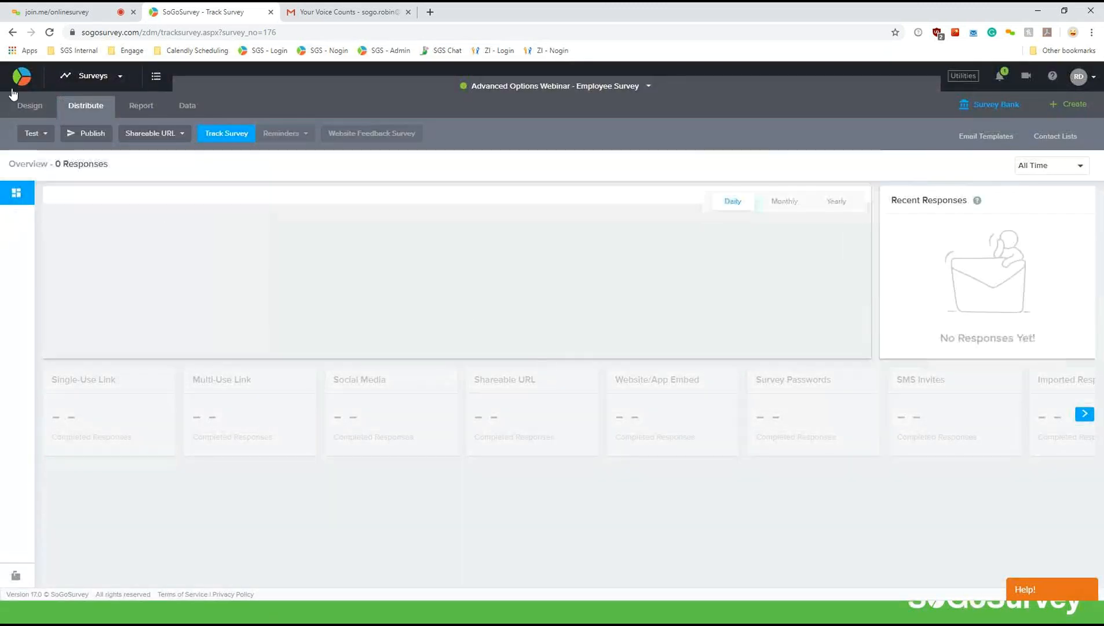
- Return to the survey design and open the Single-Question Branching rules for "Are you a manager?"
click(23, 107)
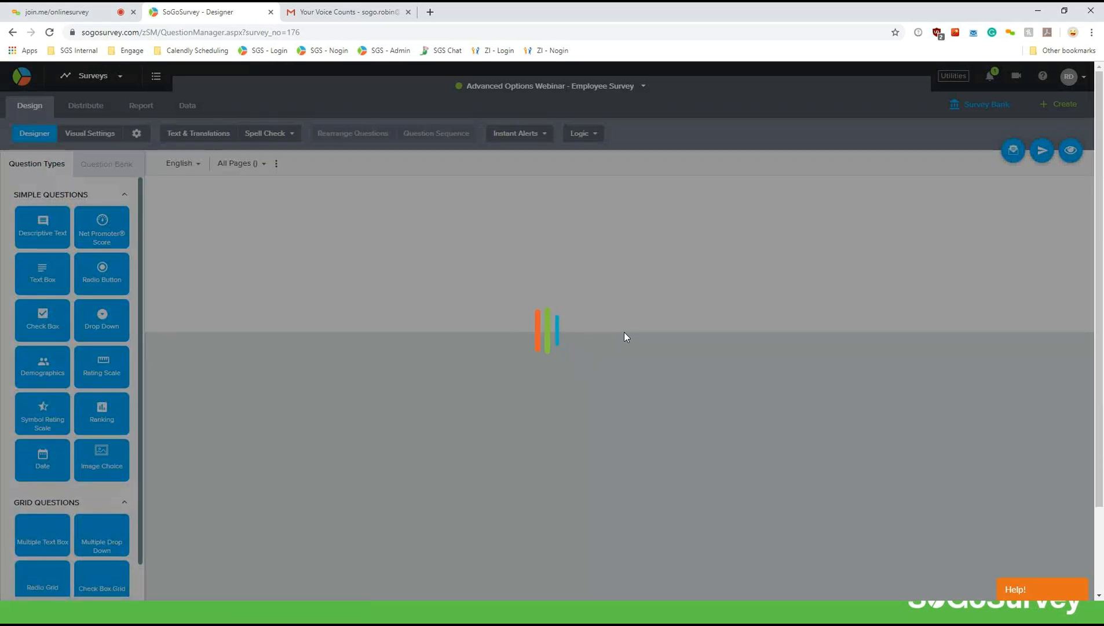
scroll(666, 375, down, 1)
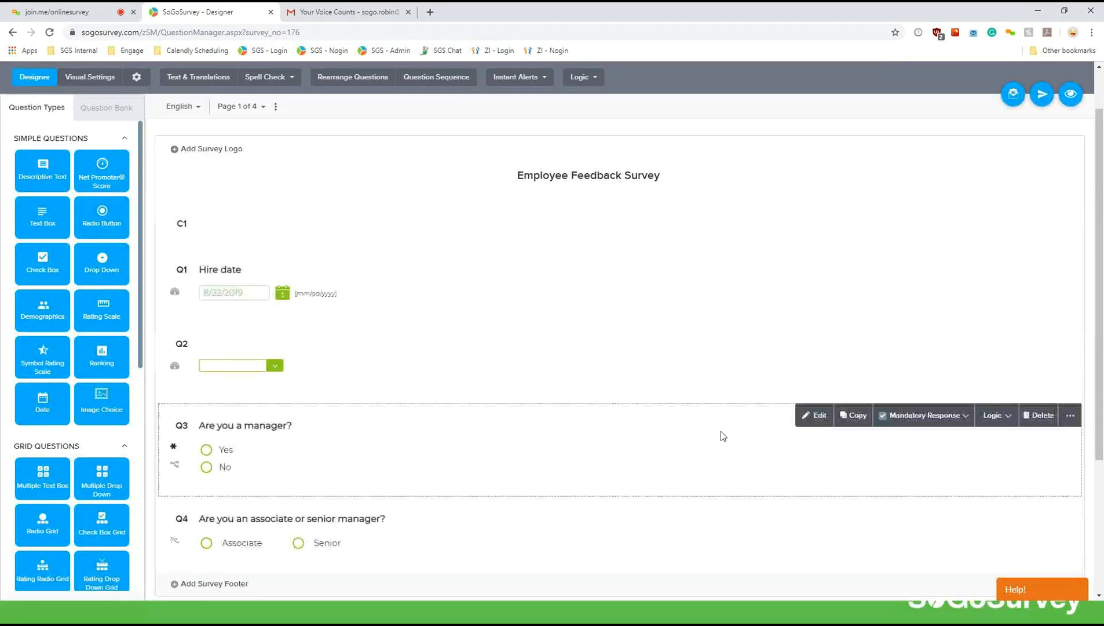
click(995, 423)
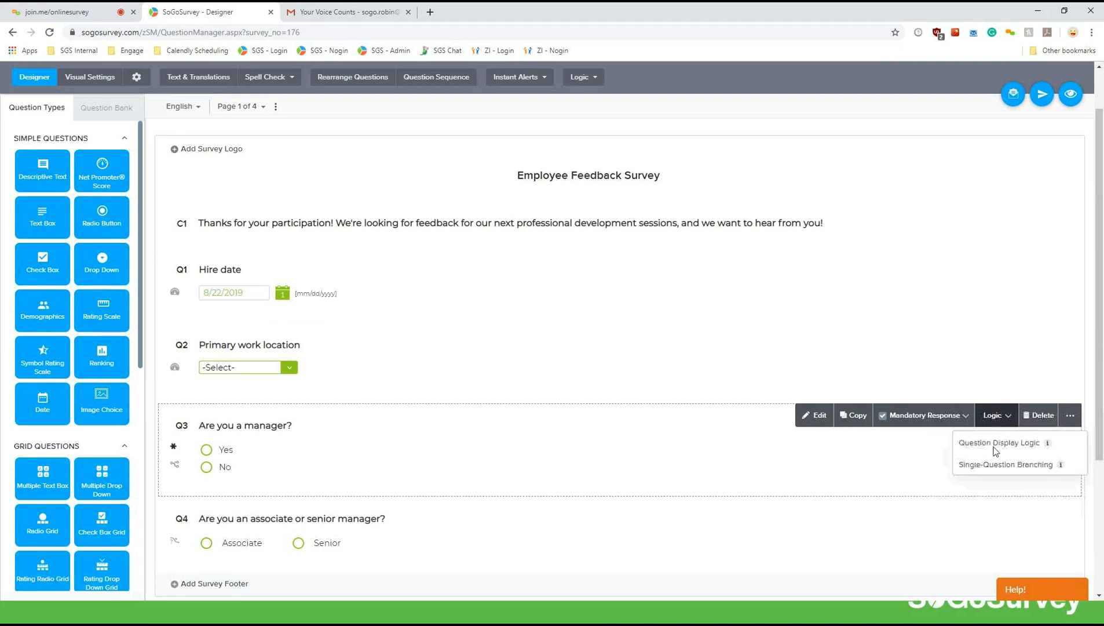
click(995, 465)
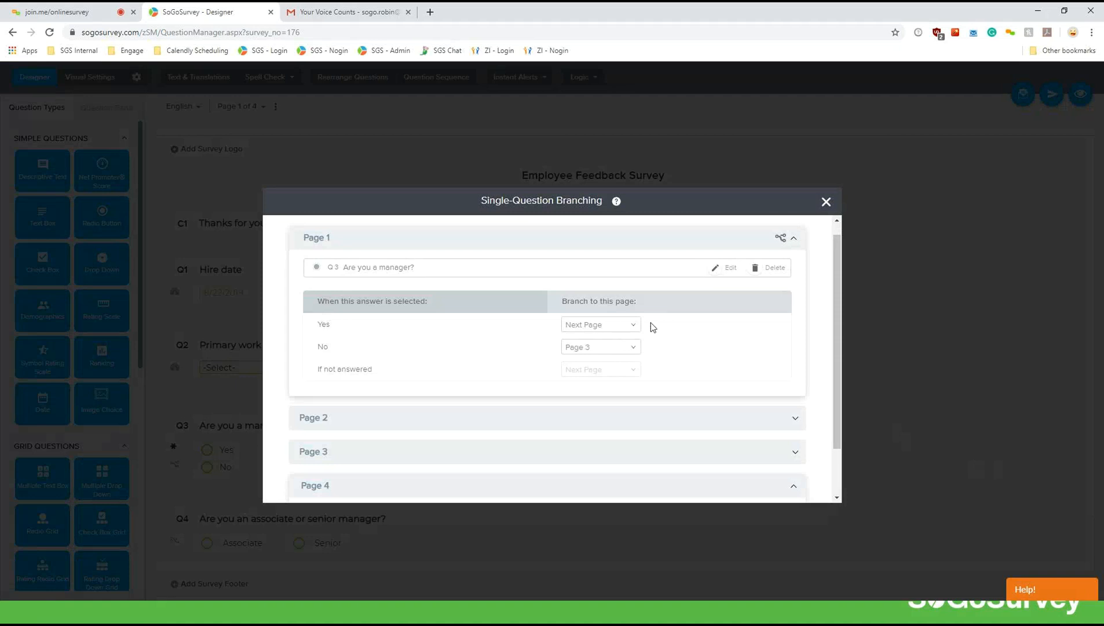
- Open the manager rule for editing, examine the destination pages available for Yes and No, and close the branching rules
click(716, 270)
click(608, 330)
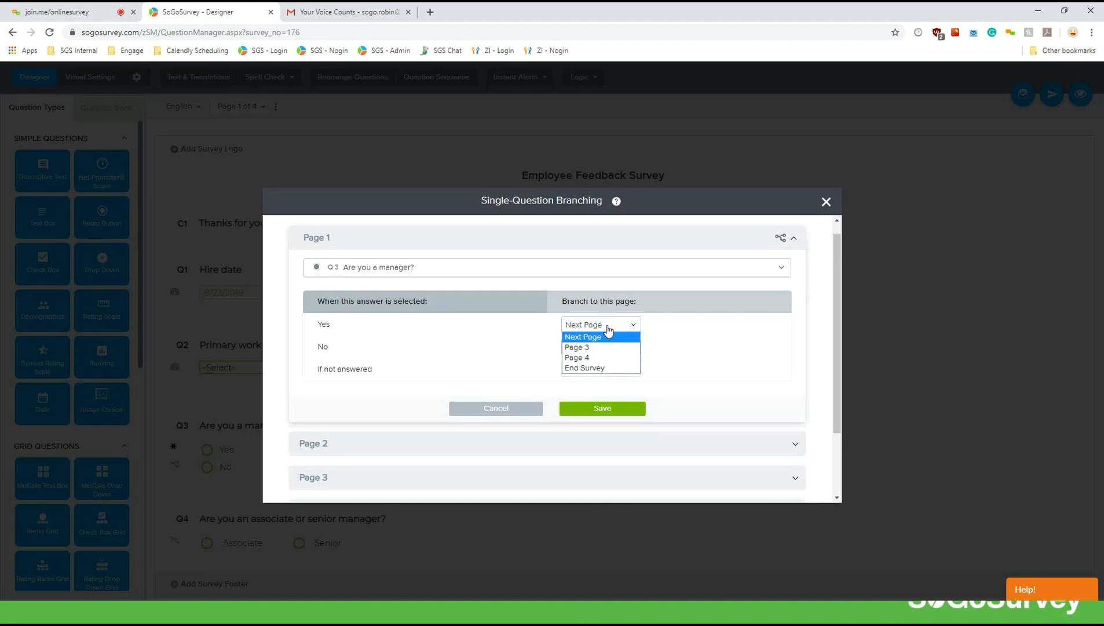
click(607, 330)
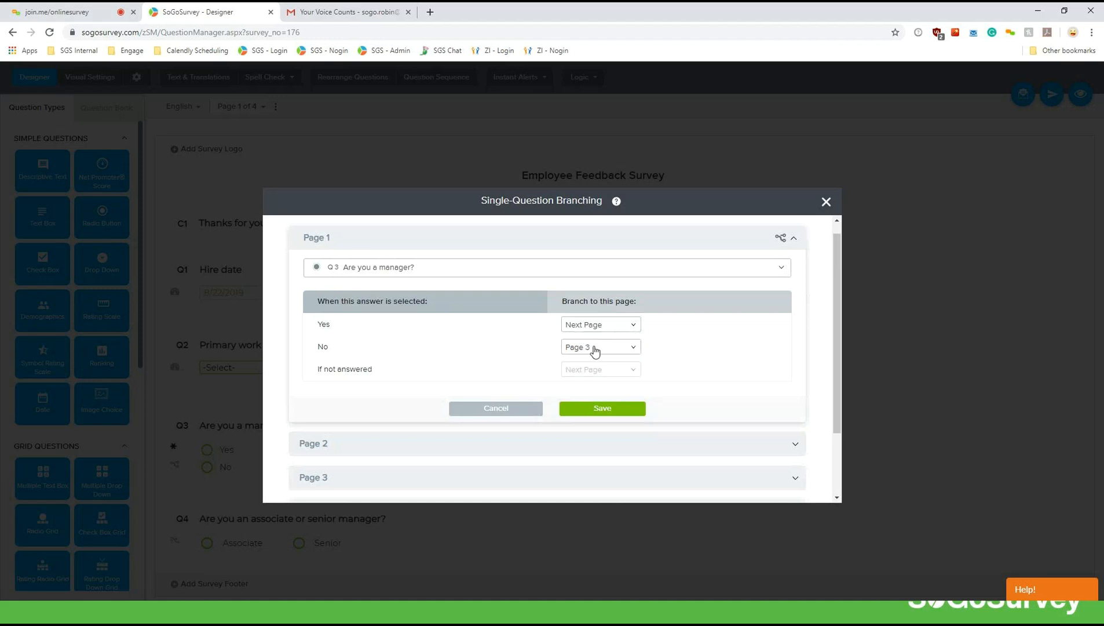
click(595, 350)
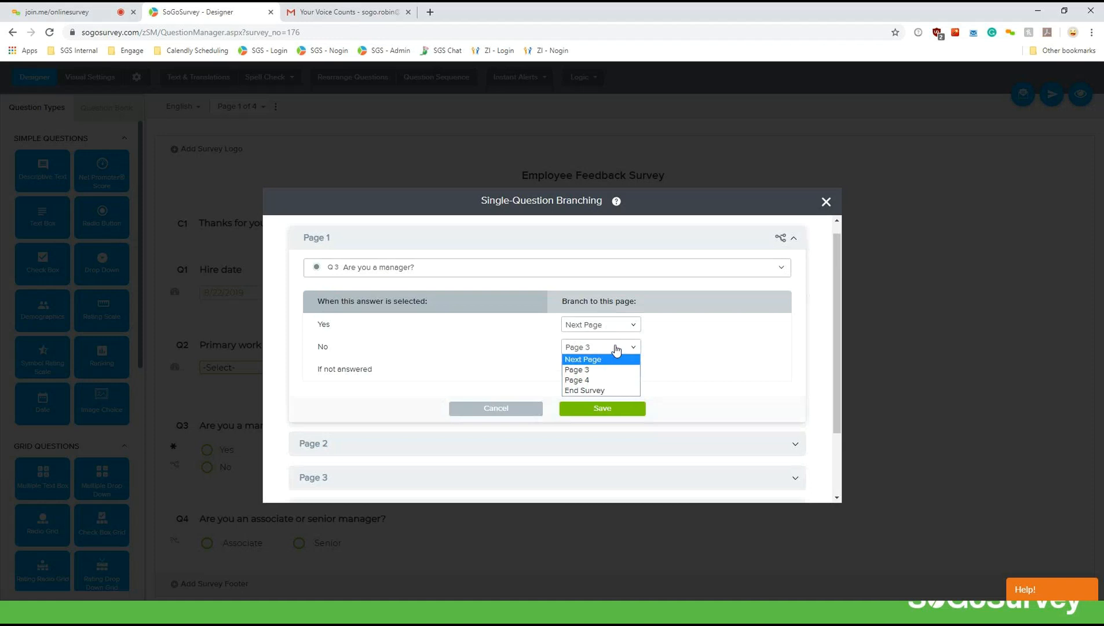
click(615, 350)
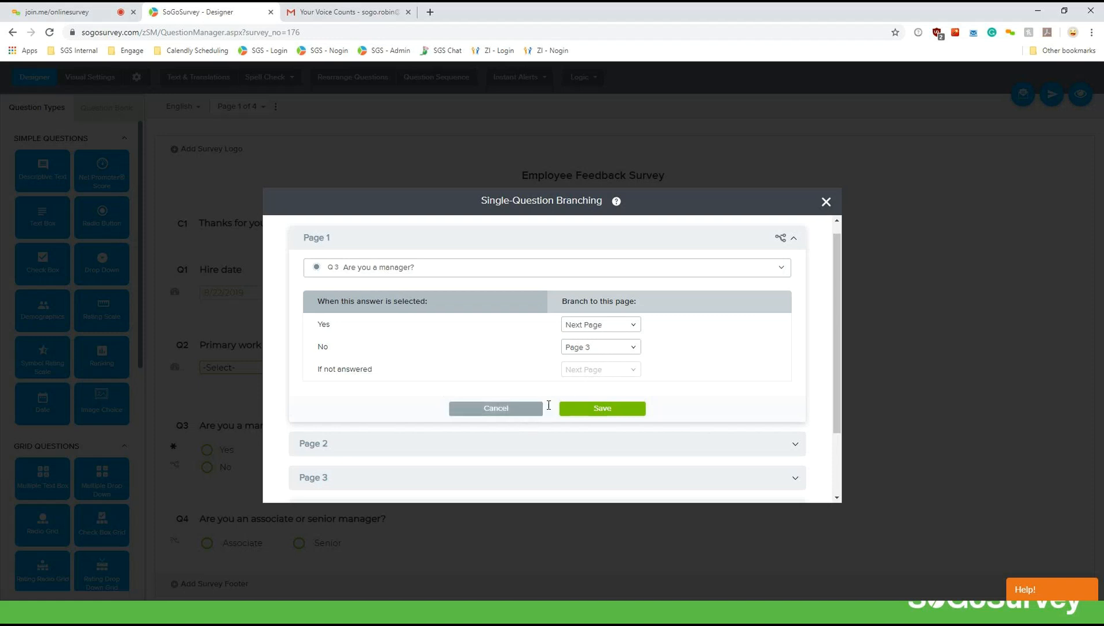
click(826, 202)
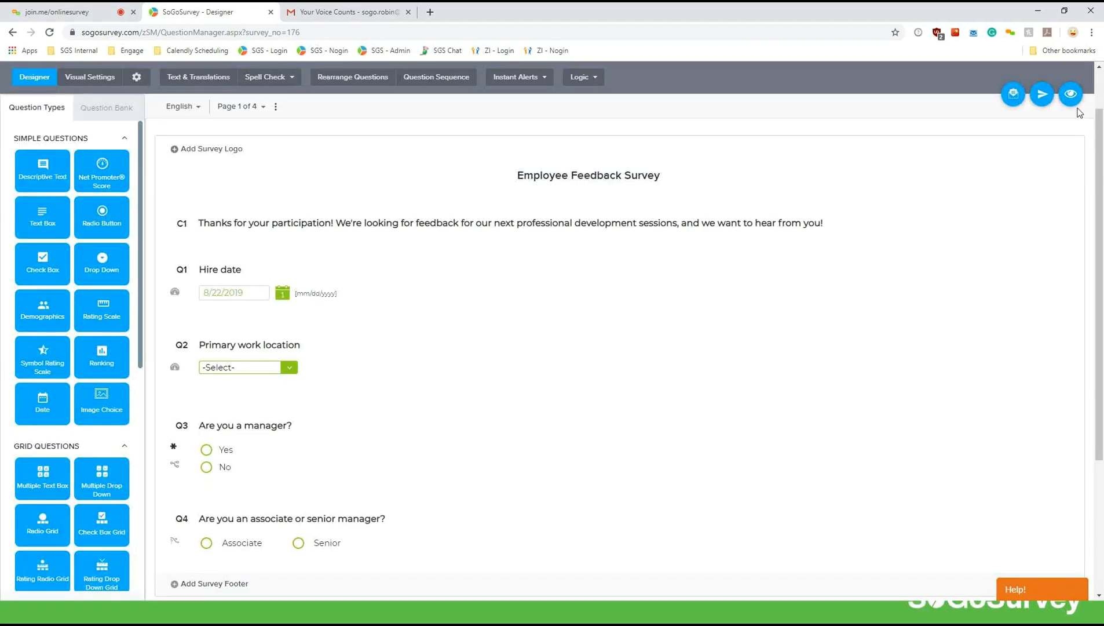
- Preview the survey, dismiss the preview notice, answer Yes to being a manager and Associate, and continue to page 2
click(1066, 100)
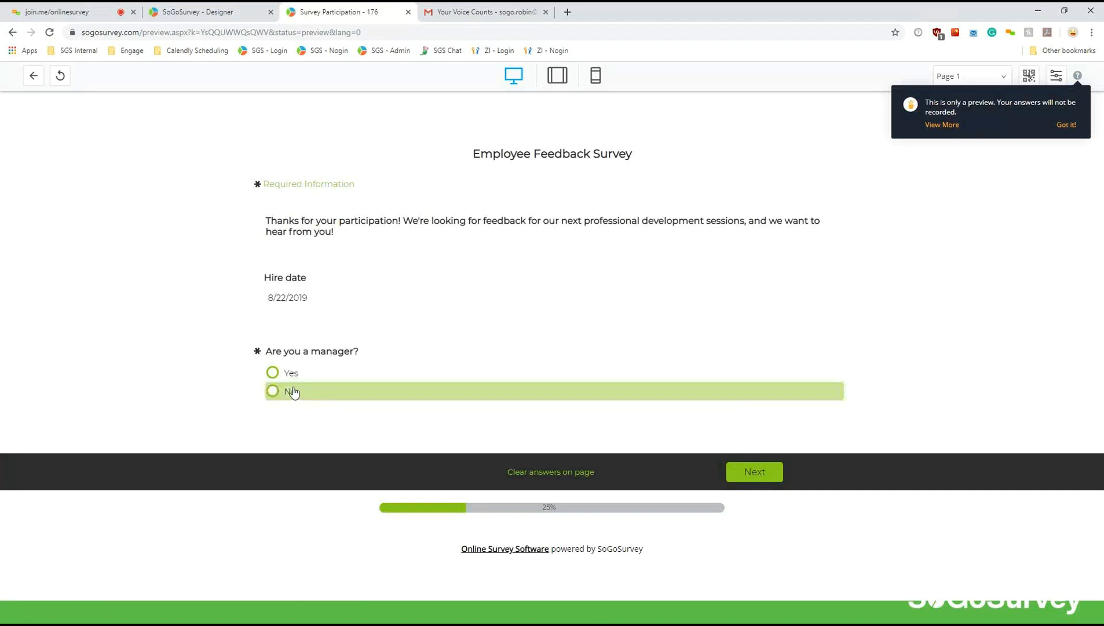
click(1066, 124)
click(969, 81)
click(968, 87)
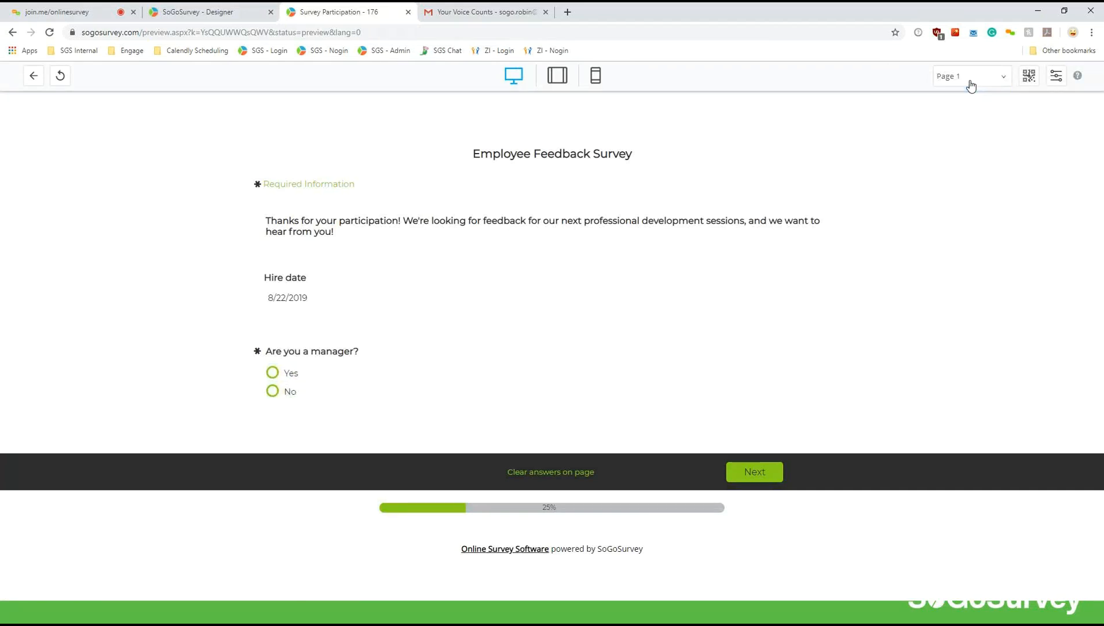
click(274, 374)
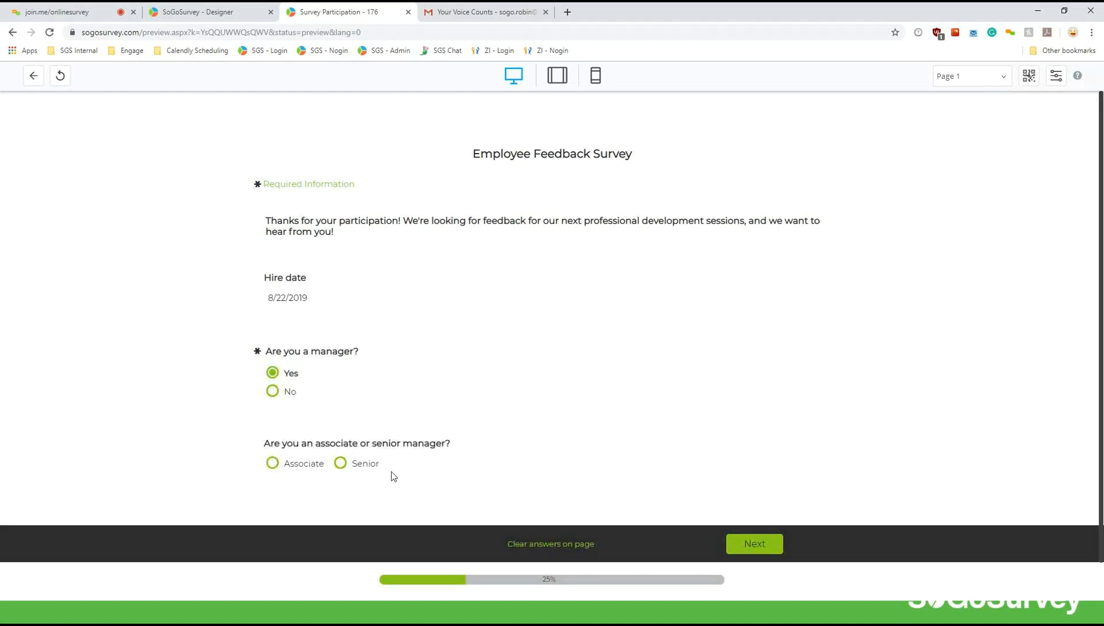
click(298, 464)
click(755, 545)
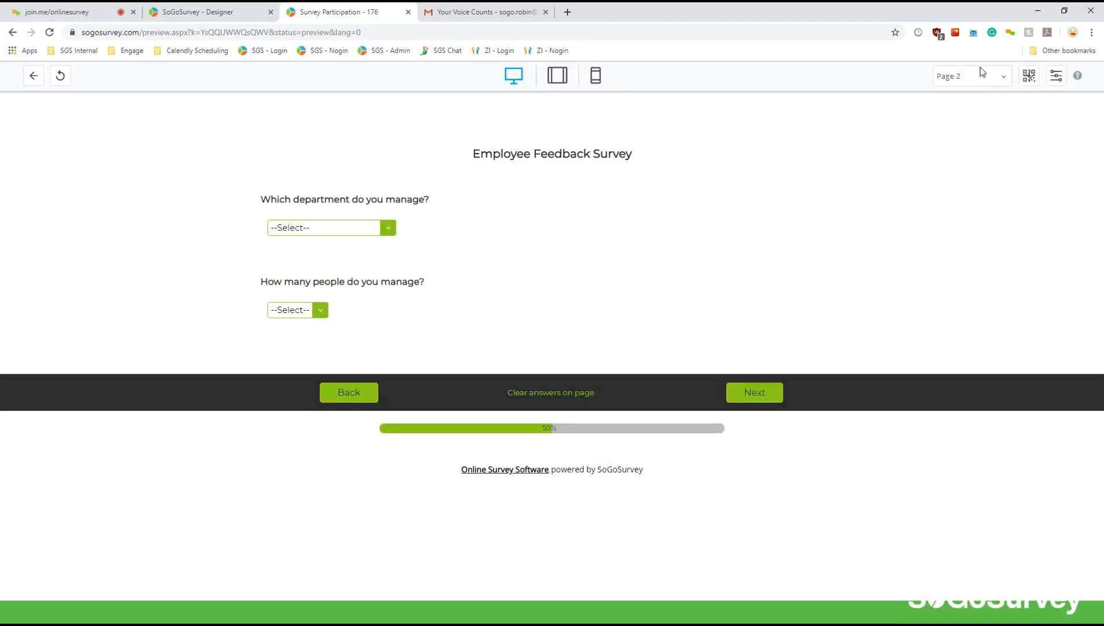
- Go back to page 1 of the preview, change the manager answer to No, check which page follows, and return to page 1
click(350, 394)
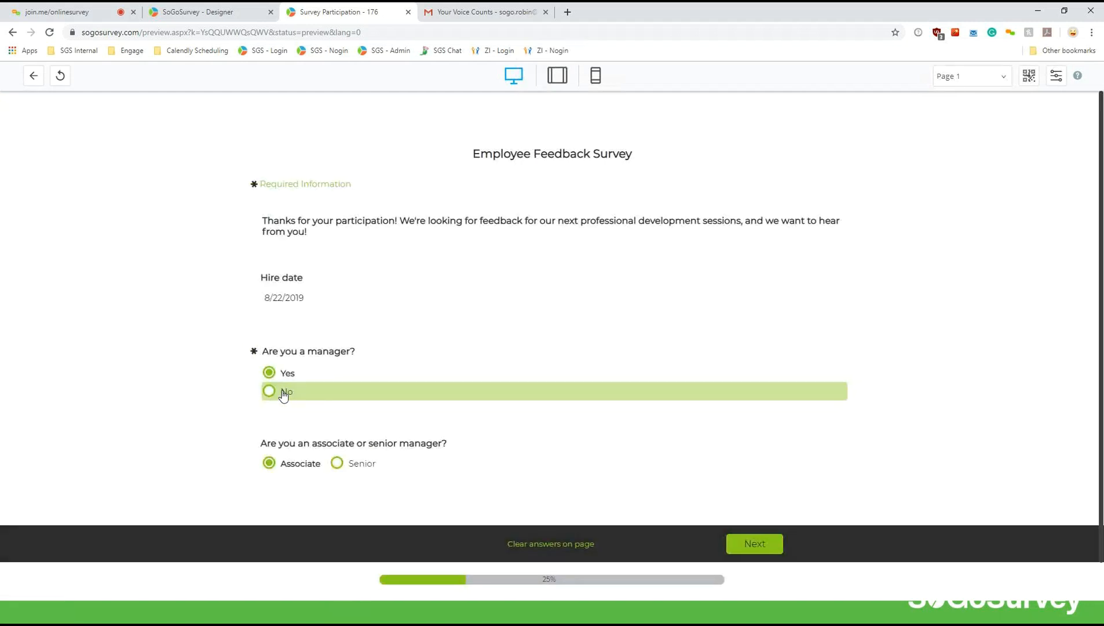
click(284, 395)
click(757, 475)
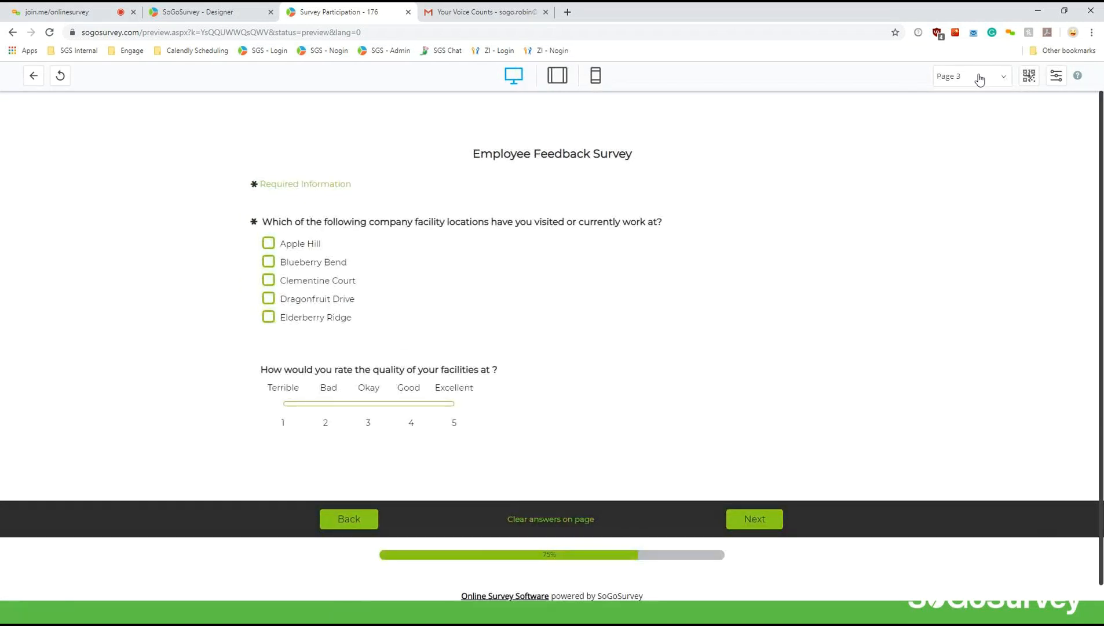
click(349, 519)
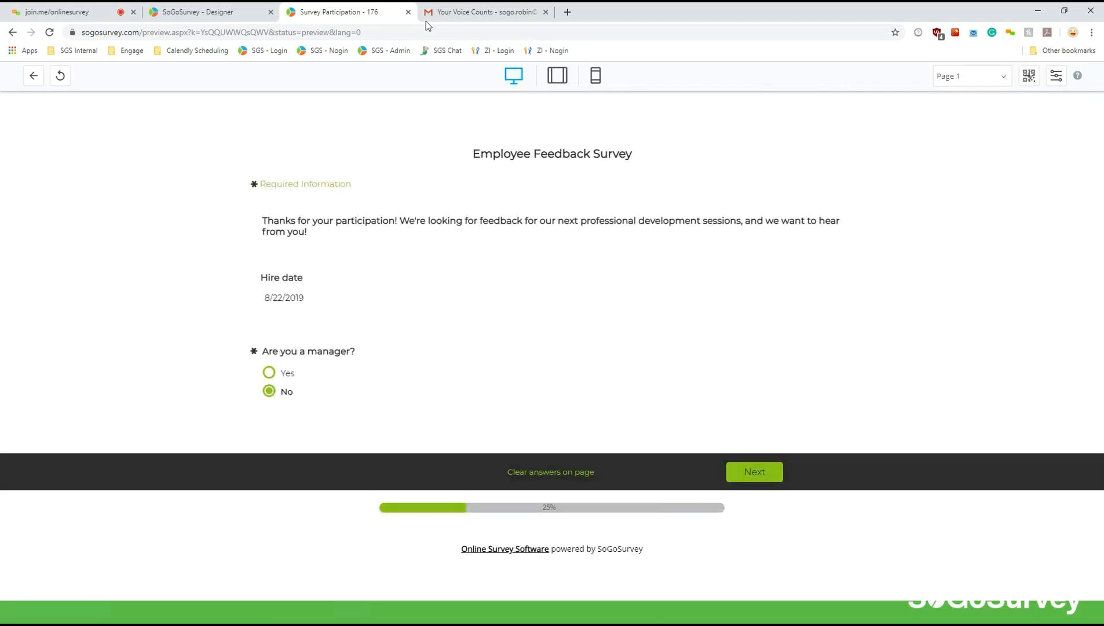
- Return to the survey designer, switch to the presentation, and advance from Branching to the Question Display Logic slide
click(197, 9)
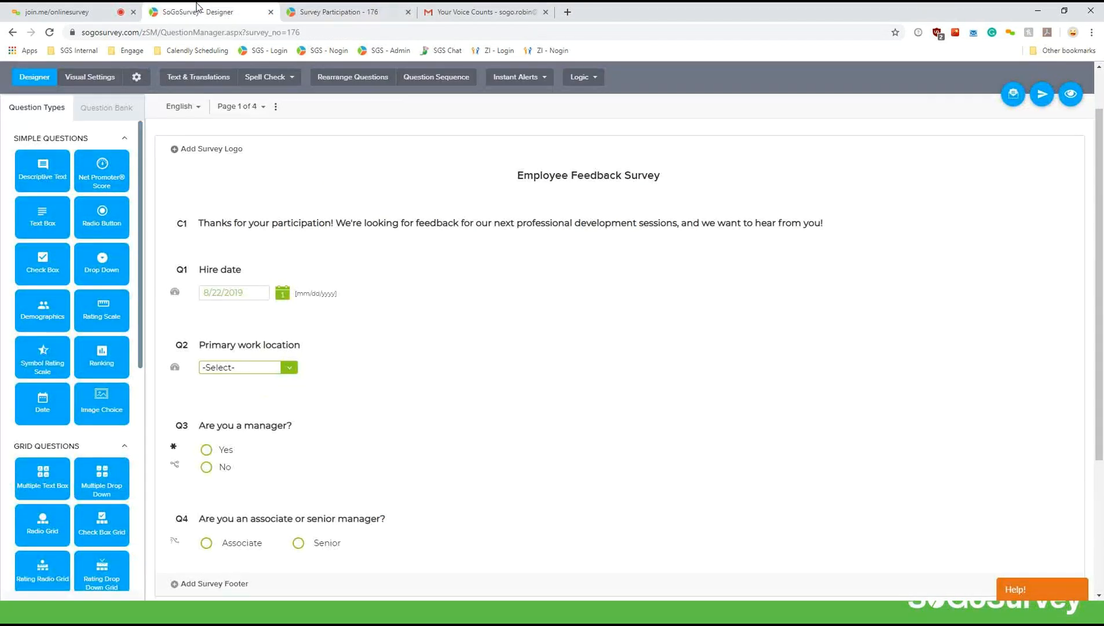
key(alt+Tab)
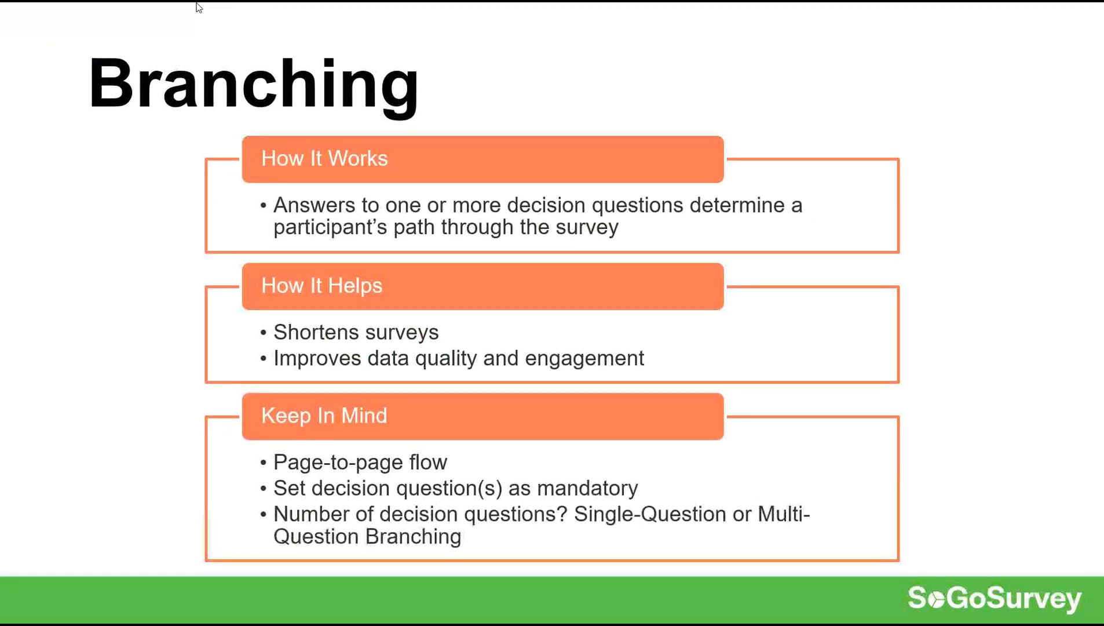
key(Right)
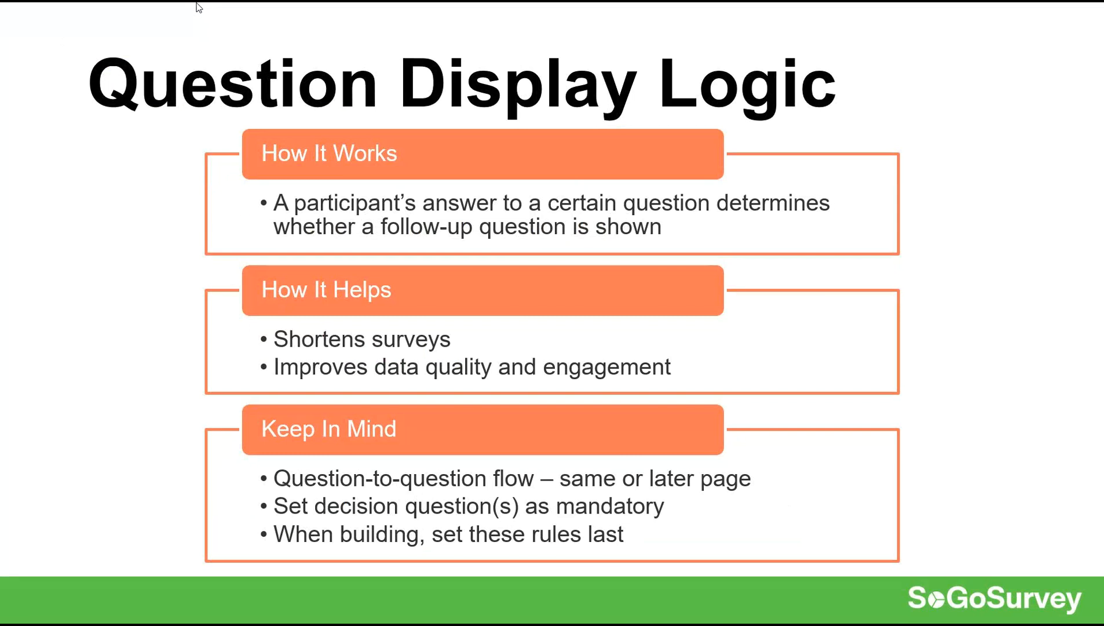